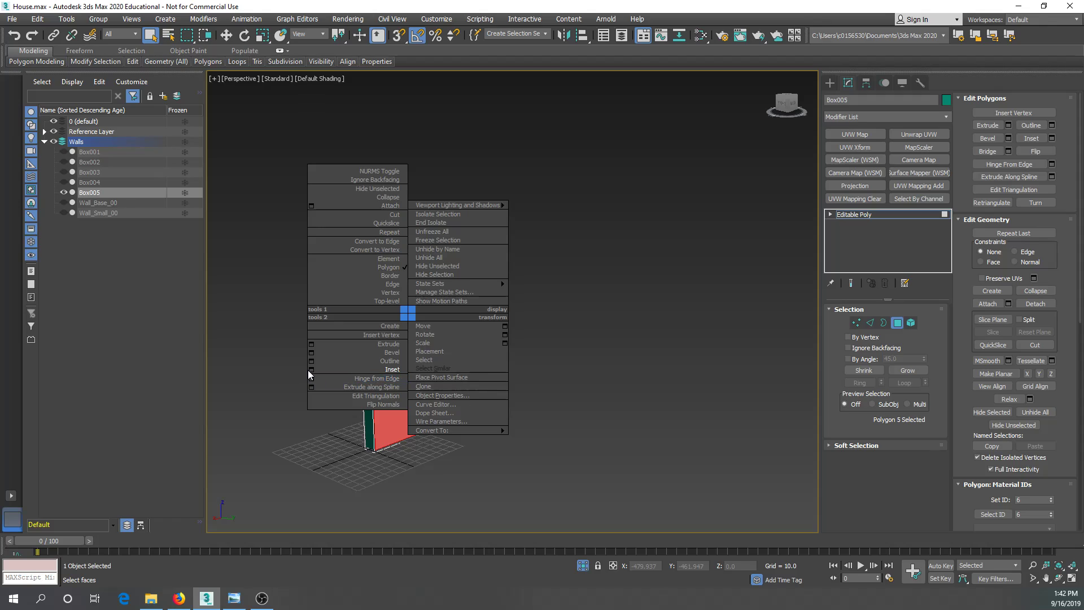
Step: Inset the box's large front polygon by about 14.5 and turn on the edged-faces display
left_click(311, 370)
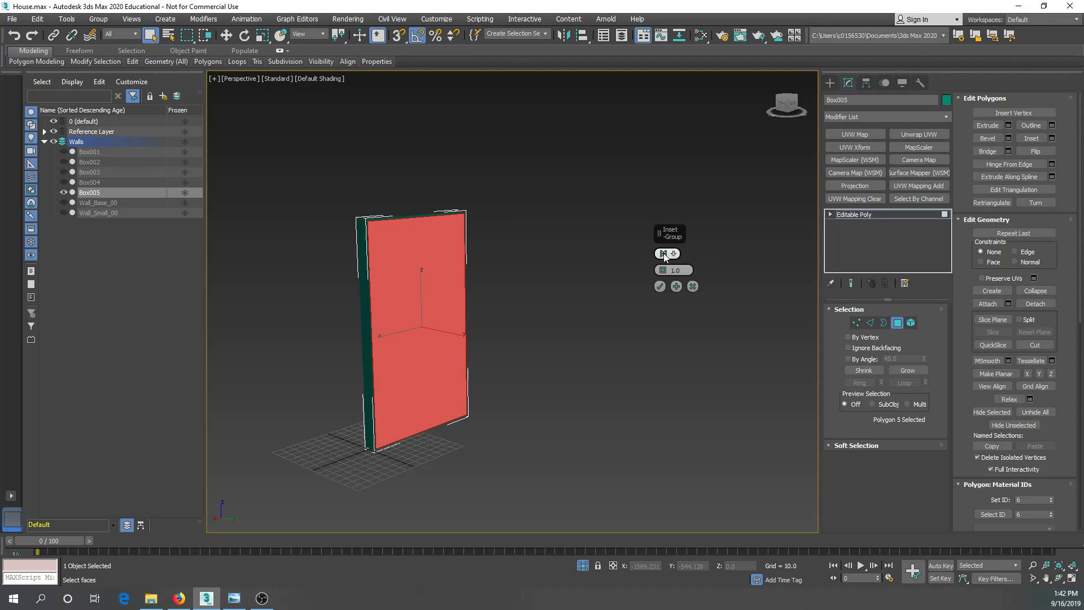
left_click_drag(660, 270, 555, 232)
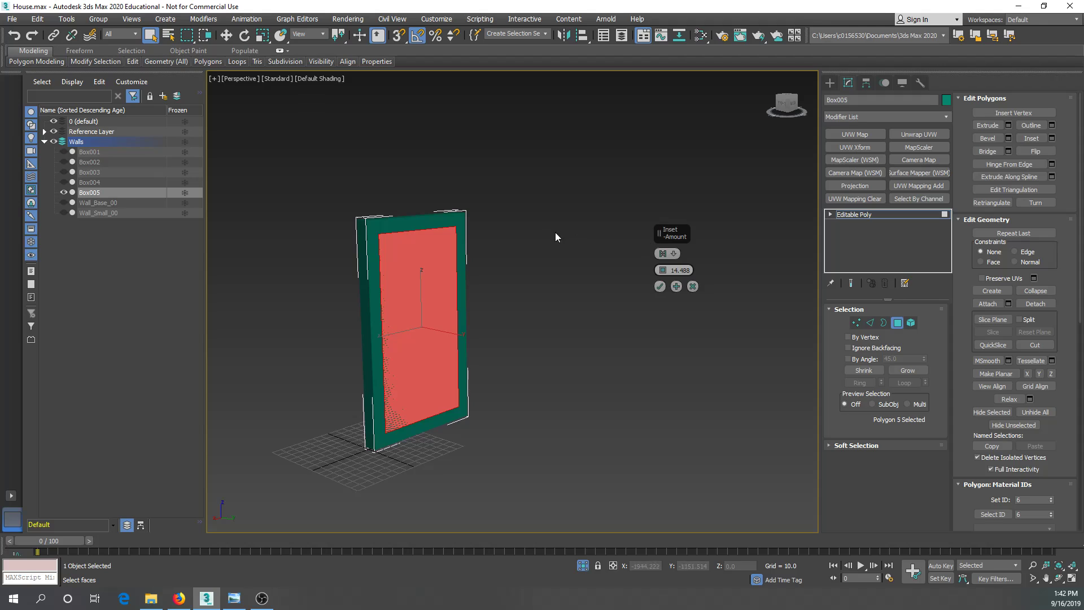
key("F4")
middle_click_drag(452, 256, 442, 261, "alt")
scroll(450, 248, "up", 3)
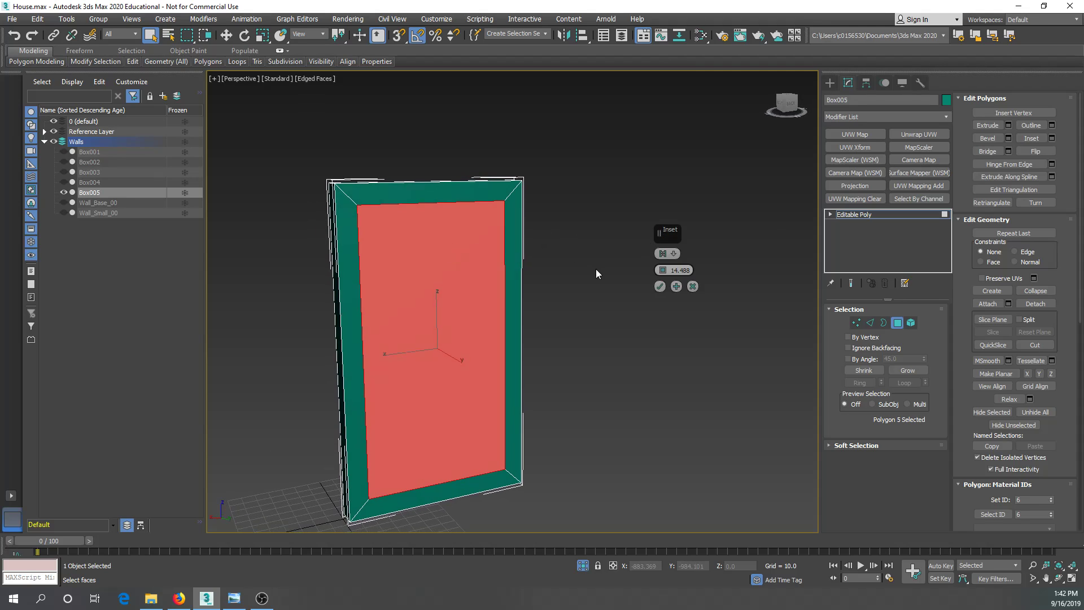
Step: Extrude the inset front polygon outward into a thick block
right_click(458, 287)
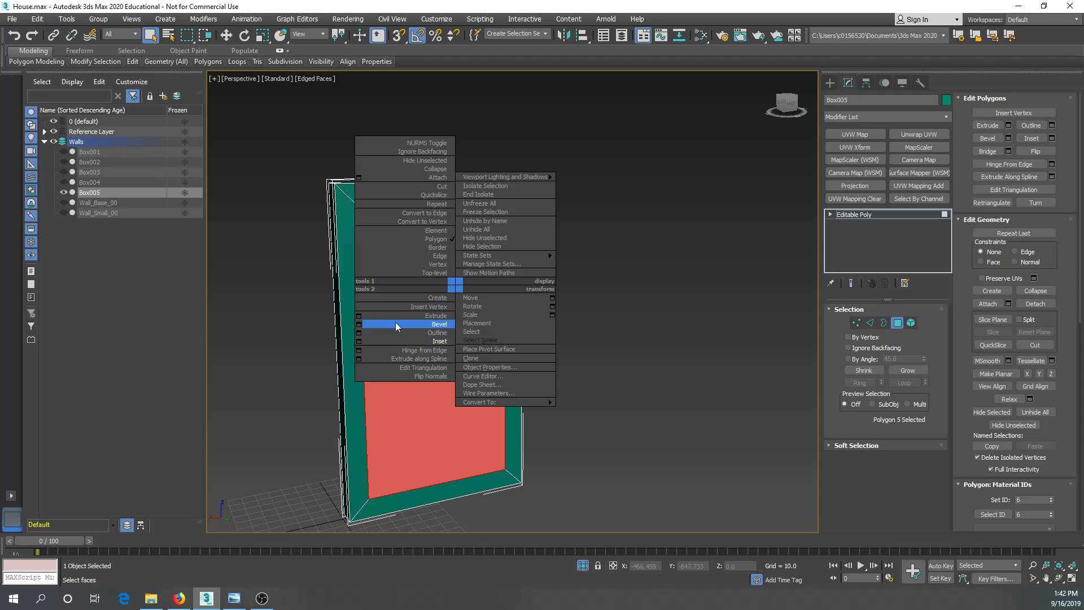
left_click(380, 314)
left_click_drag(407, 307, 448, 170)
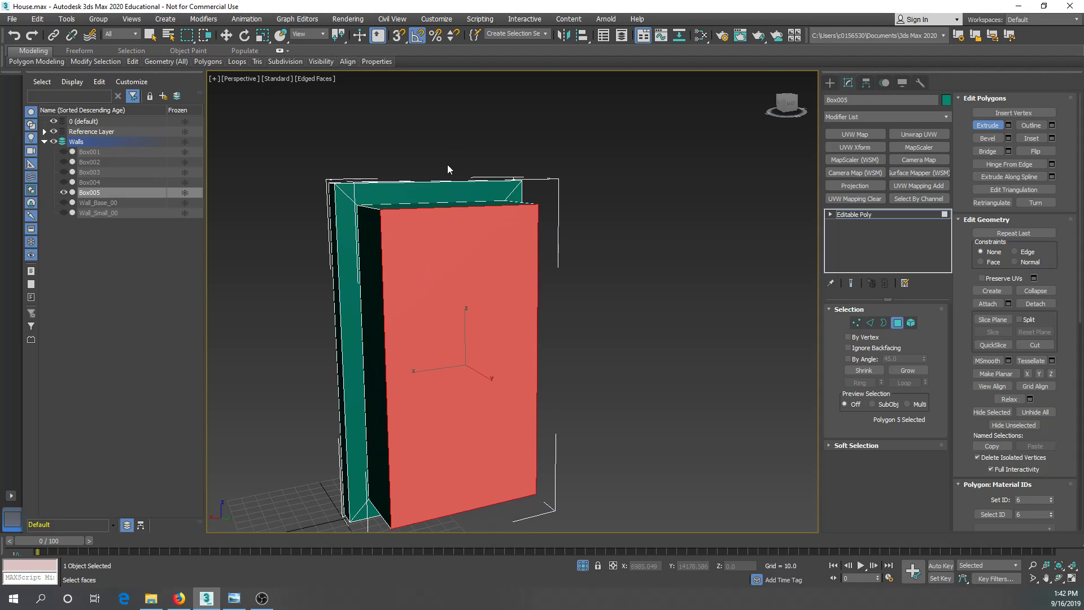
Step: Select the loop of side polygons around the extruded block, and the loop around the frame behind it
middle_click_drag(448, 169, 489, 255, "alt")
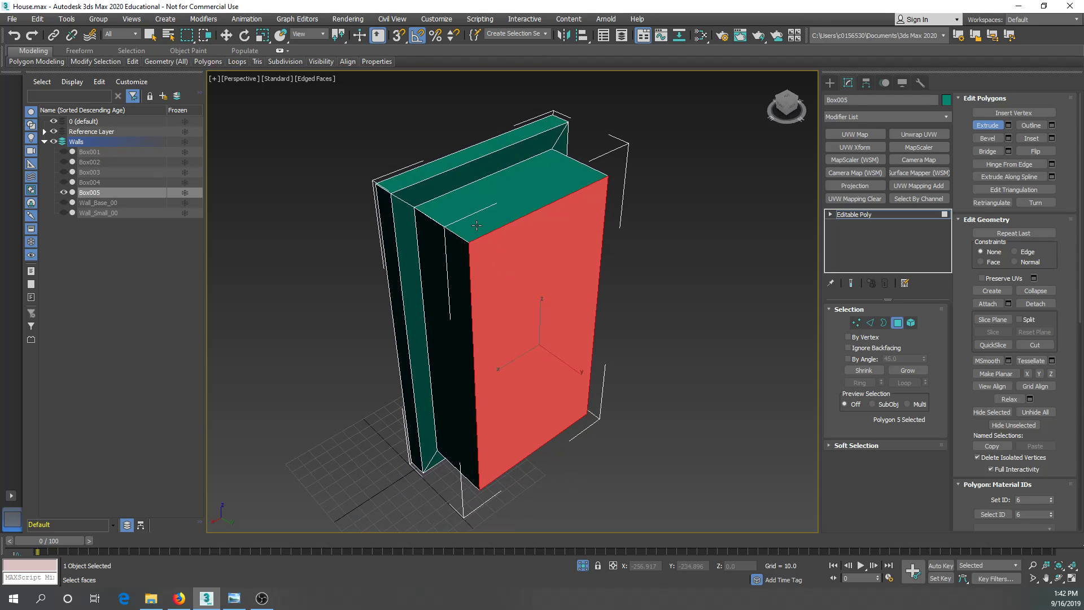
left_click(476, 226)
left_click(446, 242, "shift")
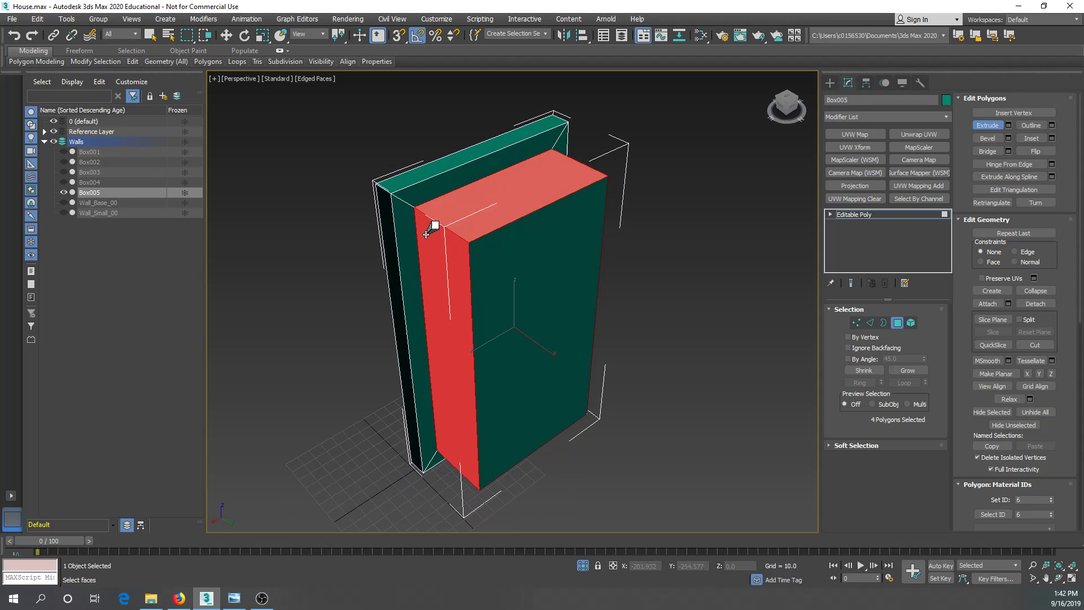
left_click(403, 226)
left_click(424, 192, "shift")
middle_click_drag(428, 235, 469, 272, "alt")
Step: Bevel the extruded block's top polygon down into the block to form a recess
left_click(511, 220)
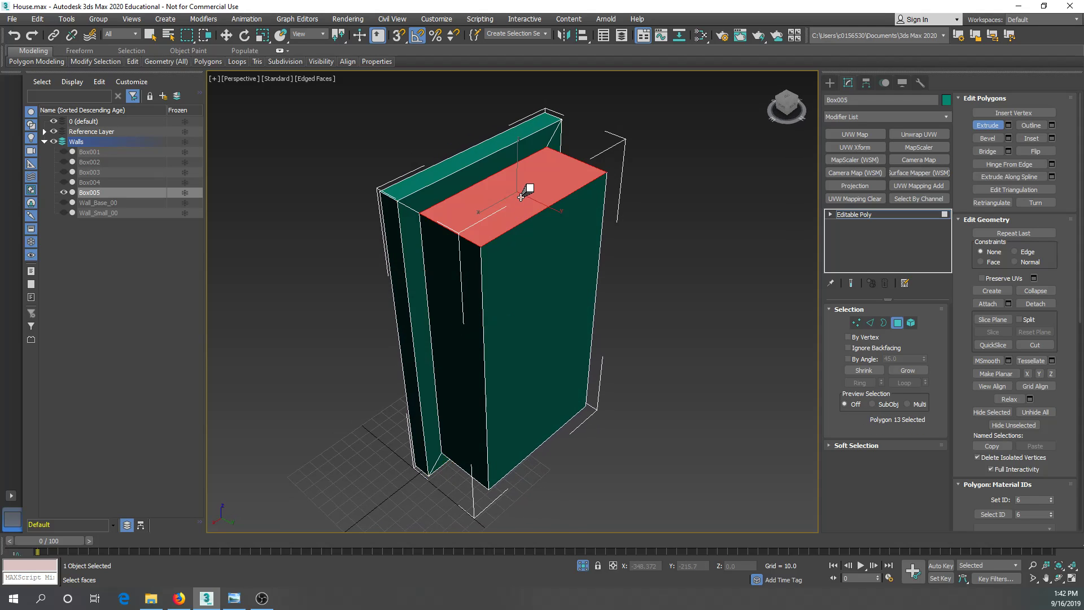
mouse_move(521, 197)
left_mouse_down()
mouse_move(508, 253)
mouse_move(525, 182)
left_mouse_up()
right_click(525, 187)
right_click(519, 201)
left_click(475, 239)
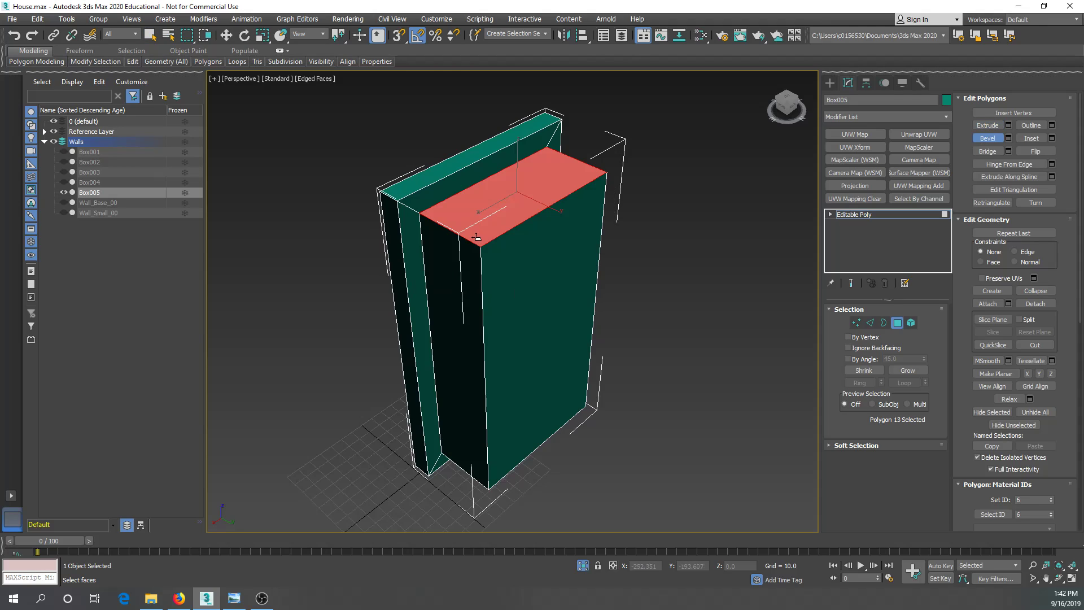
left_click_drag(511, 210, 502, 270)
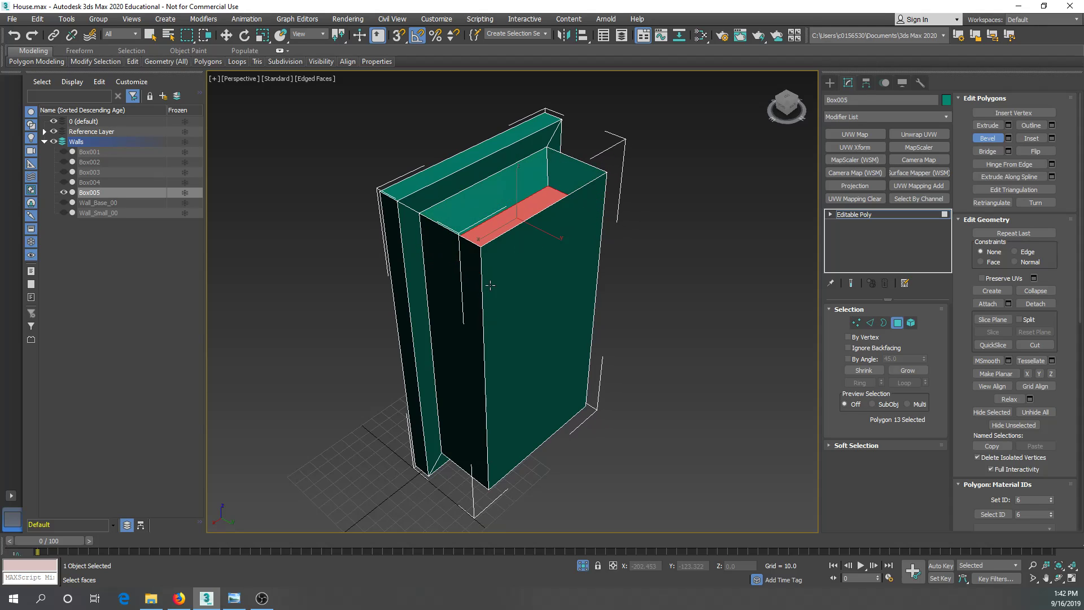
Step: Inset the block's front polygon and delete the inner polygon to leave a framed opening
middle_click_drag(490, 285, 515, 243, "alt")
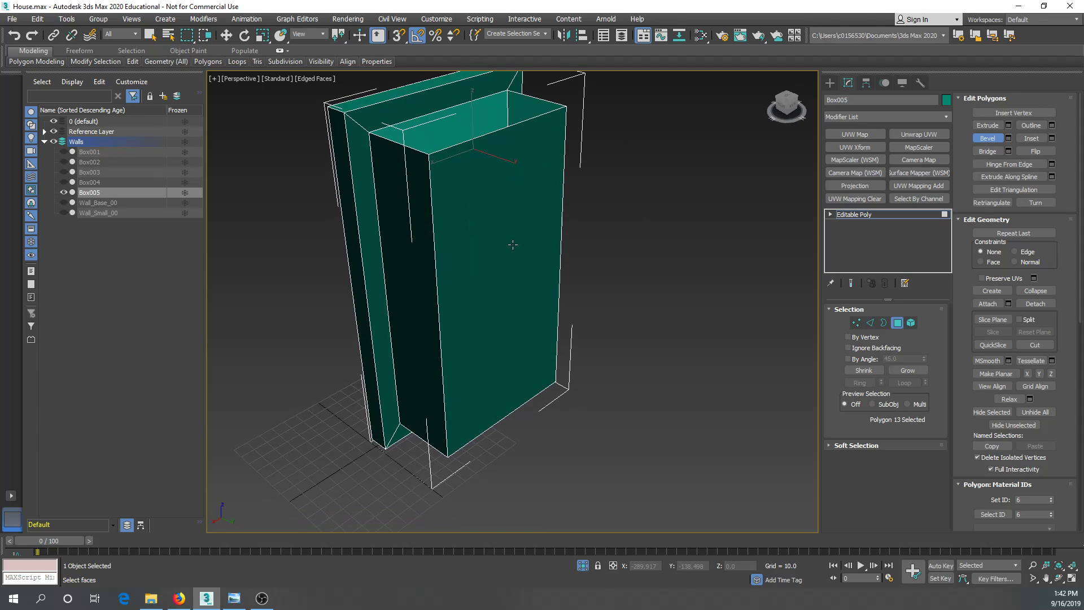
left_click(513, 244)
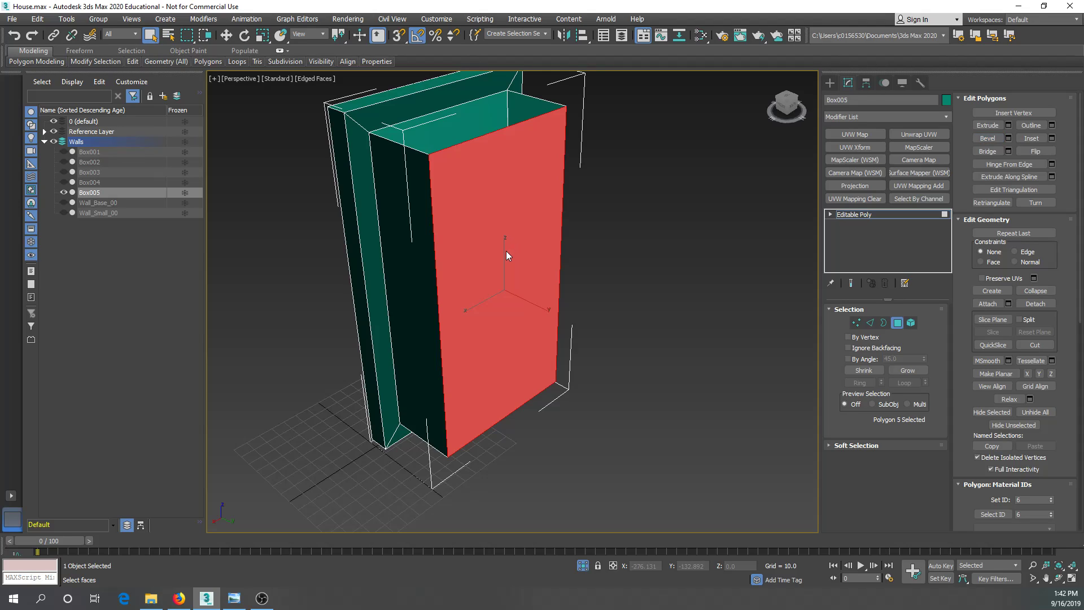
right_click(506, 250)
left_click(489, 305)
left_click_drag(499, 310, 502, 293)
key("Delete")
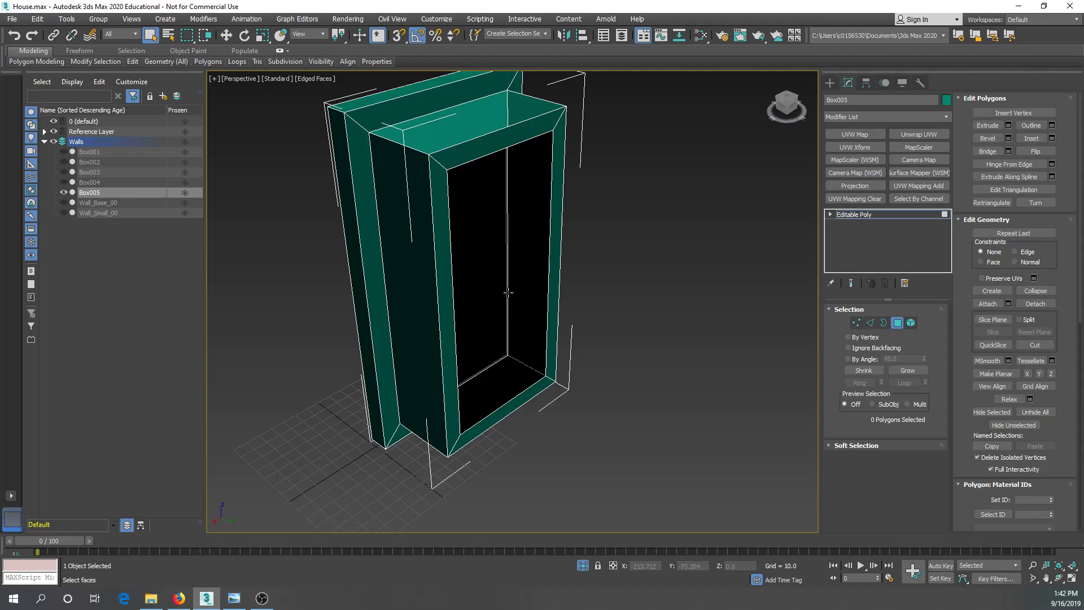
Step: Select the opening's border and scale a copy of it inward to about 64% in X and Z, adding an inner frame
scroll(524, 275, "down", 3)
scroll(546, 276, "up", 3)
key("3")
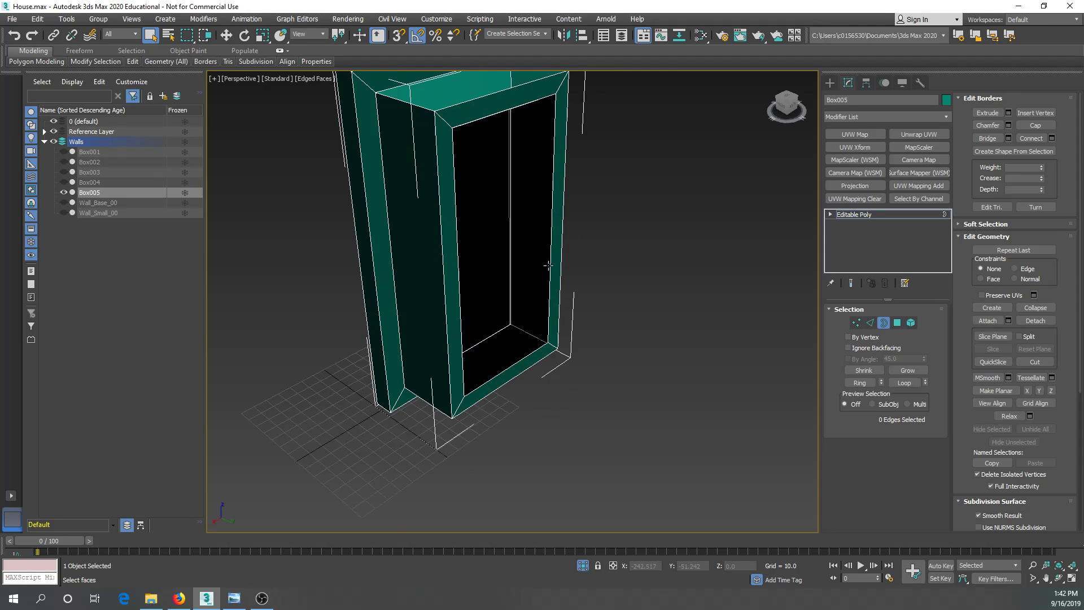
left_click(550, 264)
scroll(504, 277, "down", 3)
middle_click_drag(517, 256, 479, 205)
middle_click_drag(511, 258, 454, 238, "alt")
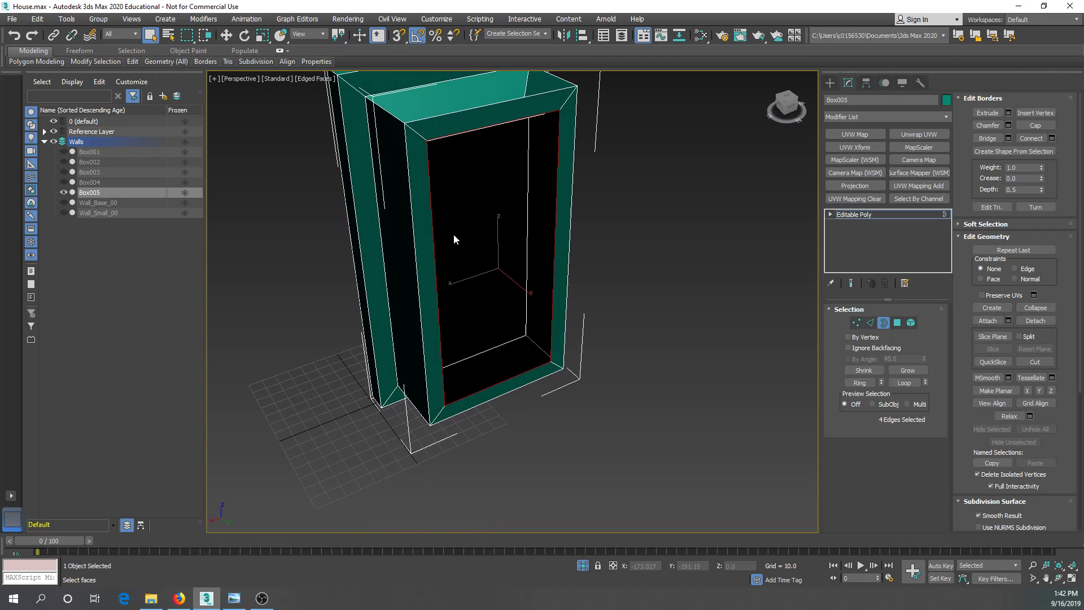
key("r")
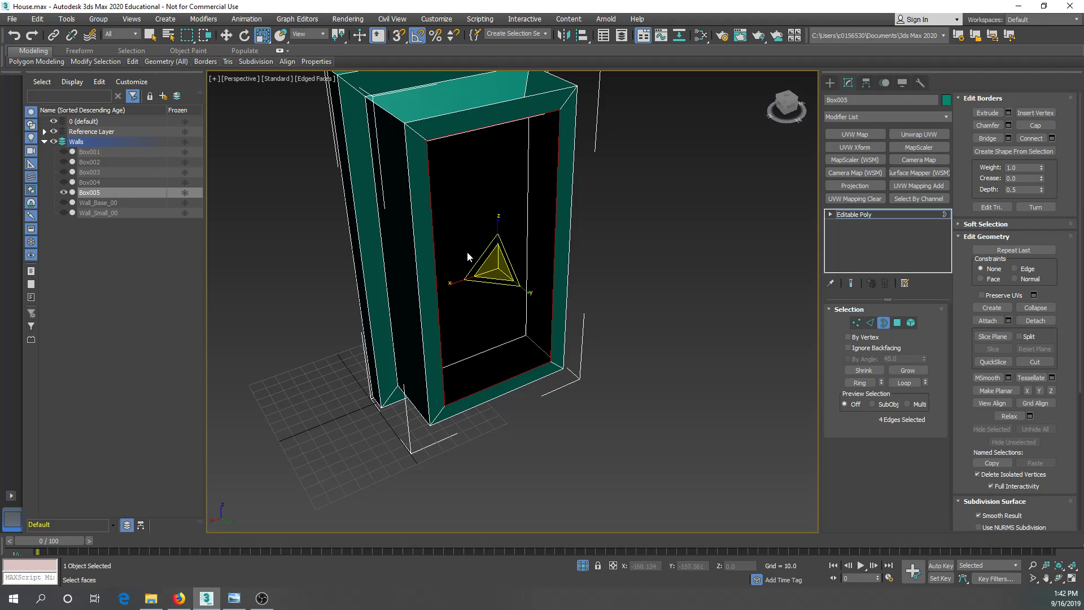
left_click_drag(484, 256, 490, 300)
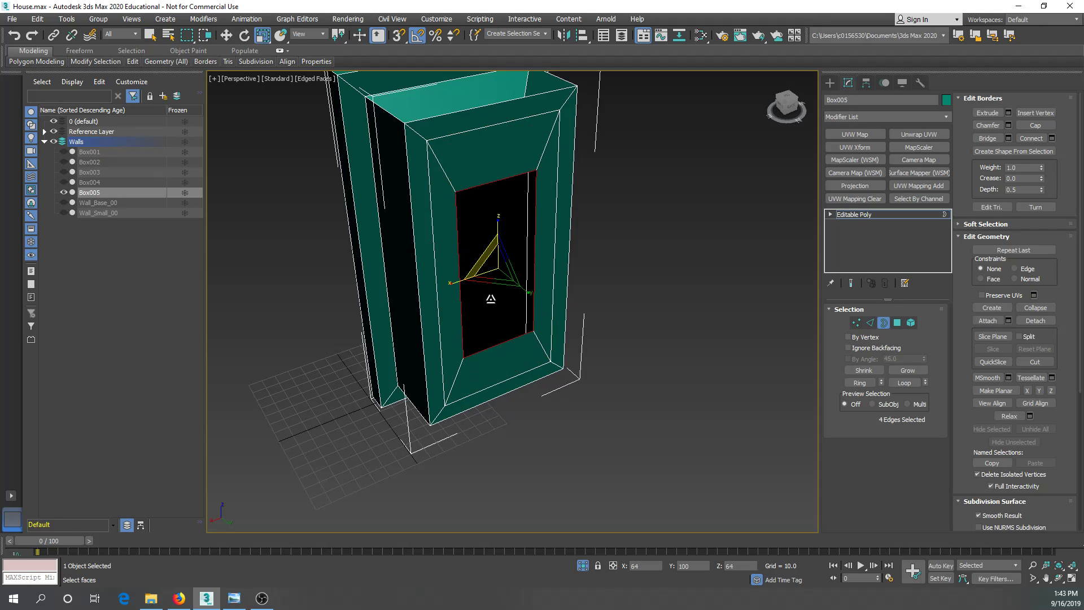
Step: Extend the border outward along Y to about 120 and scale its end down to form a tapered neck
middle_click_drag(483, 303, 489, 302, "alt")
key("w")
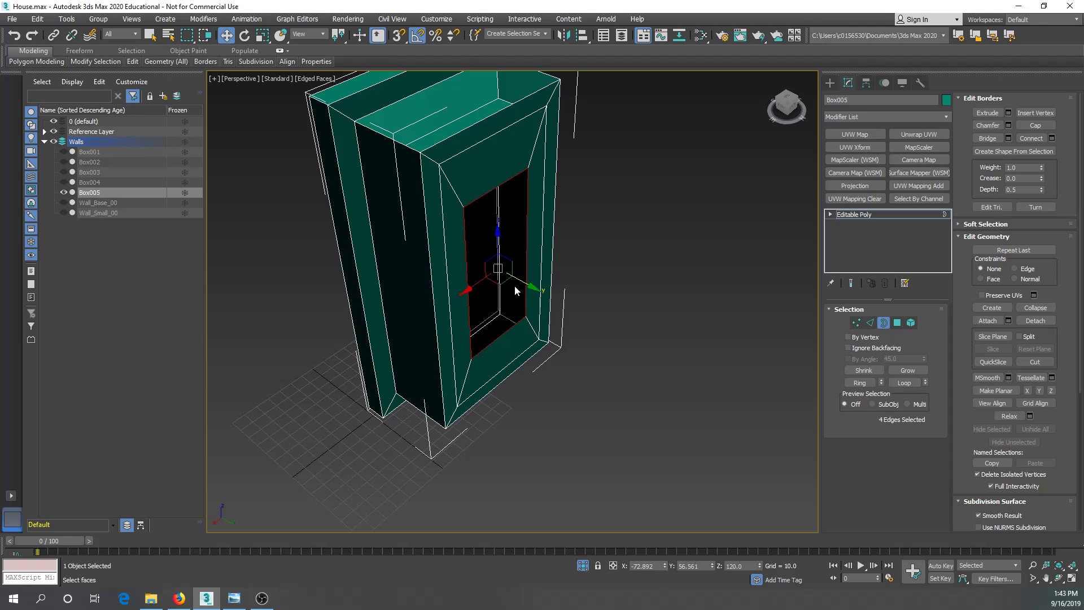
left_click_drag(521, 278, 579, 337, "shift")
middle_click_drag(579, 337, 564, 306, "alt")
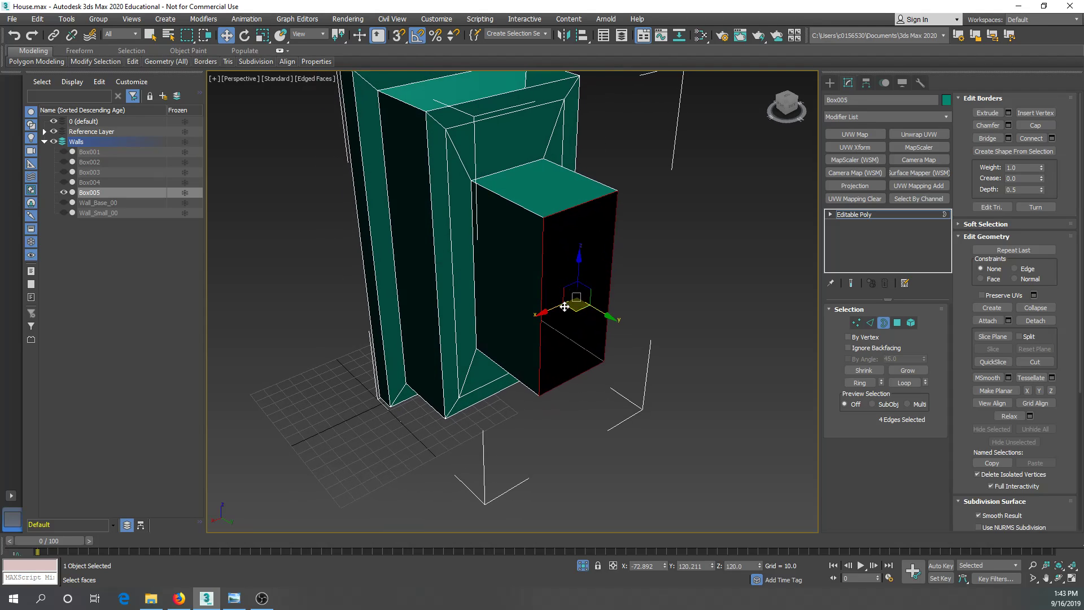
key("r")
left_click_drag(562, 285, 559, 321)
Step: Extend the neck's border along Y to about 165, flare it, and scale a copy outward as a flange
middle_click_drag(559, 321, 578, 300, "alt")
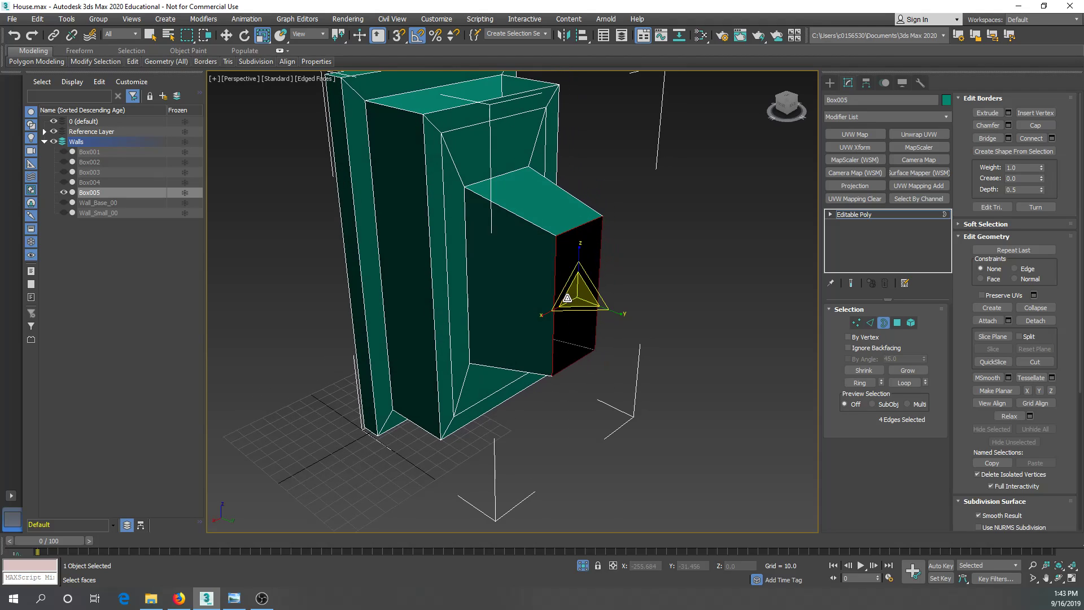
key("w")
left_click_drag(601, 307, 632, 311, "shift")
key("r")
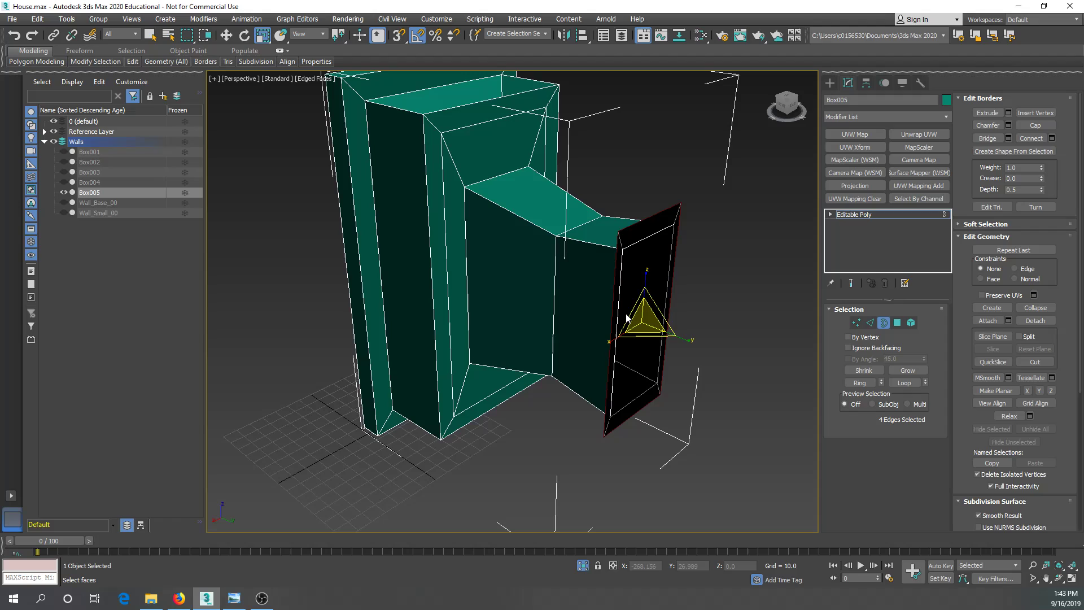
Step: Extend the flange's border along Y to about 173 and cap the open end
key("w")
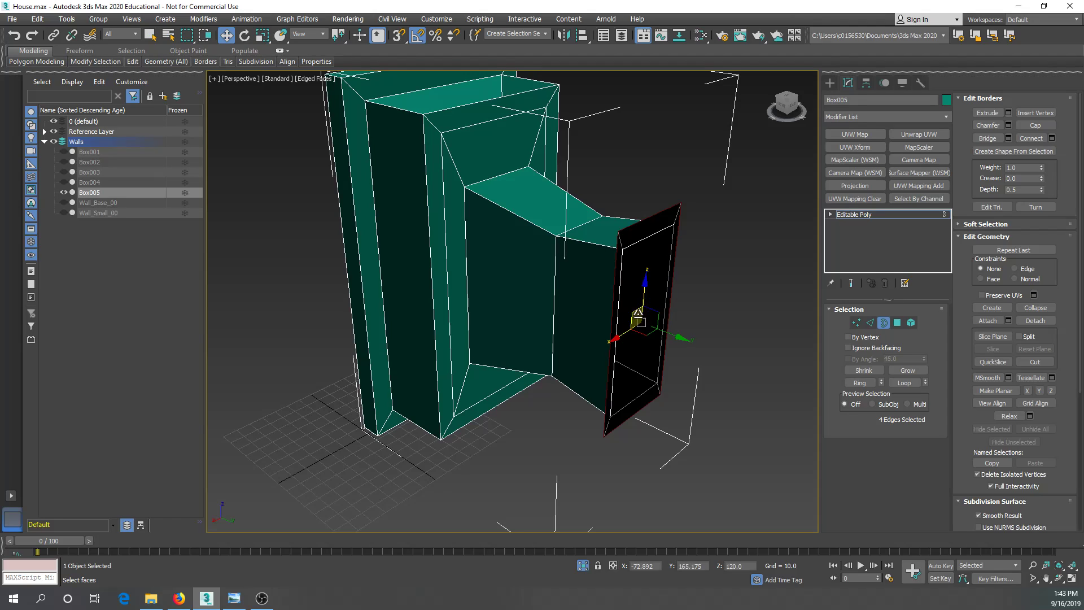
left_click_drag(669, 333, 682, 343)
right_click(671, 341)
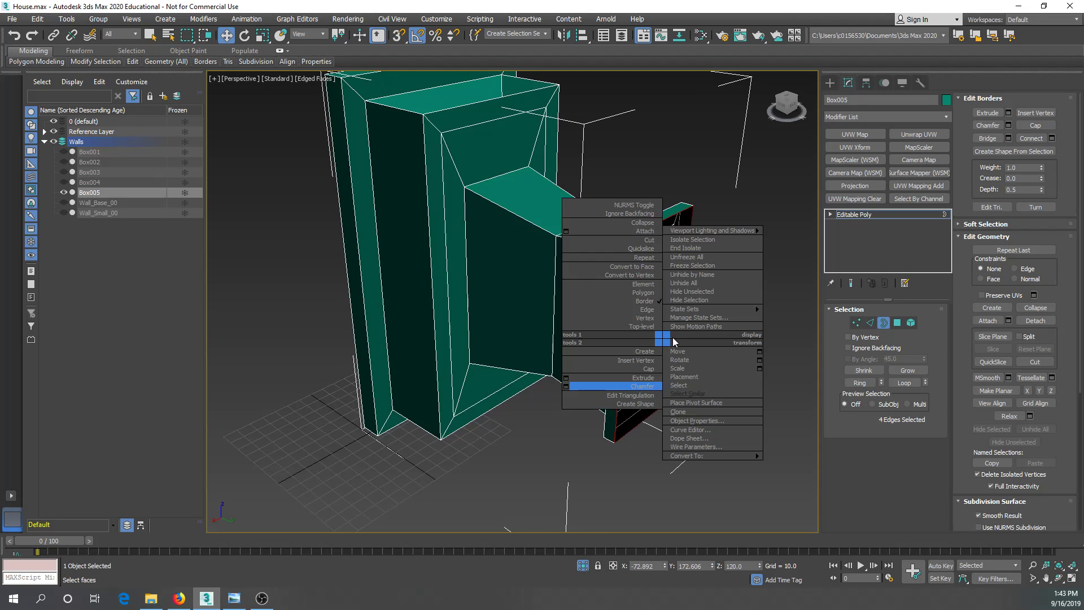
left_click(645, 368)
Step: Select the neck and flange polygons and move them outward along Y to about 160
middle_click_drag(623, 352, 336, 220)
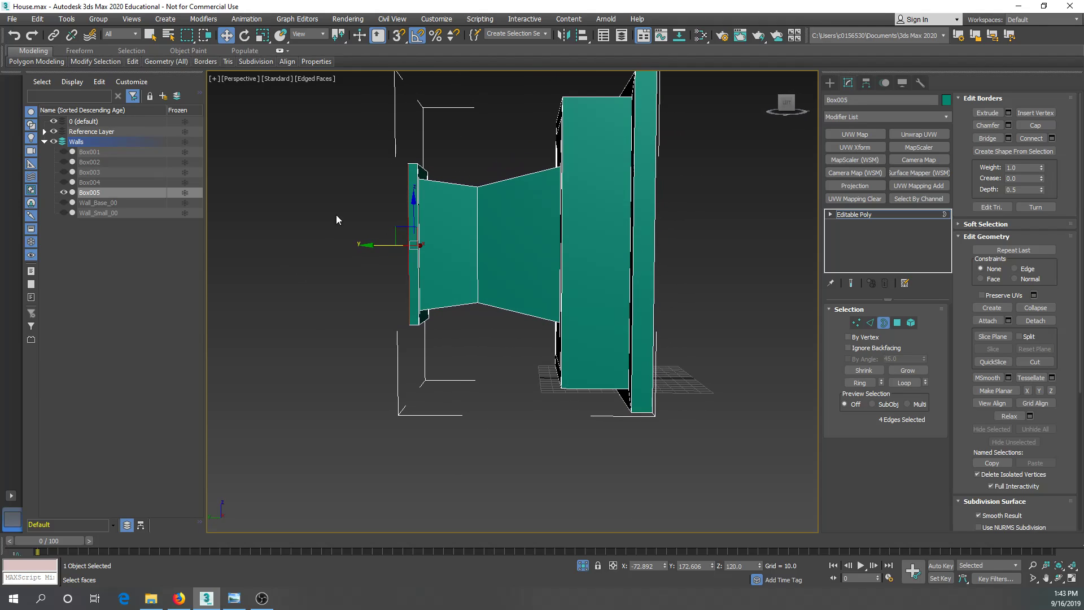
left_click(476, 330)
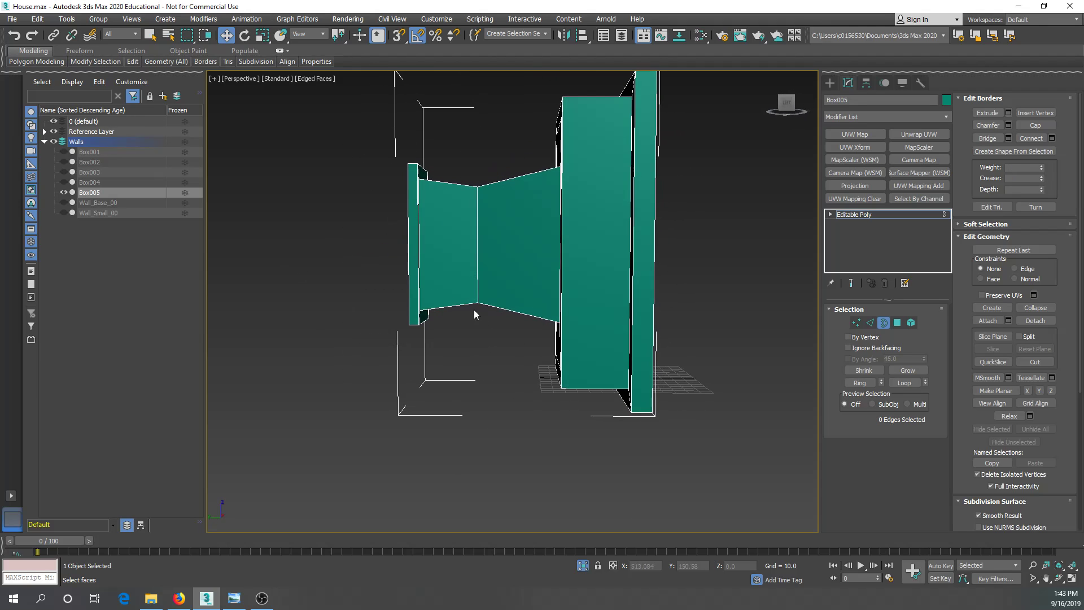
key("4")
left_click_drag(362, 108, 485, 320)
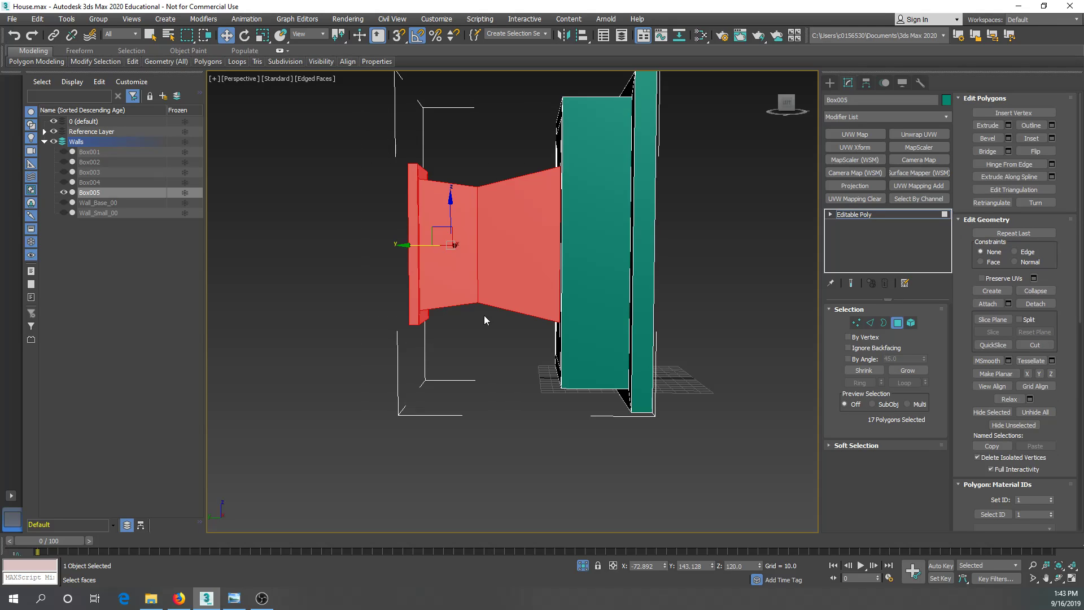
middle_click_drag(518, 244, 501, 225, "alt")
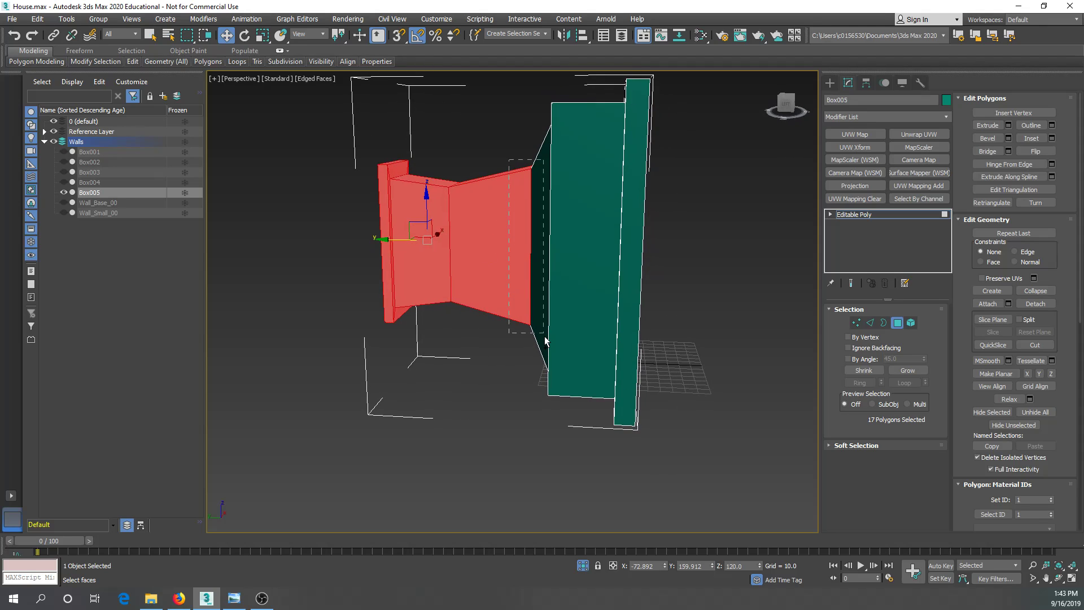
Step: Add the sloped polygons joining the neck to the block to the selection, from both sides of the model
left_click_drag(545, 341, 537, 353, "ctrl")
middle_click_drag(537, 354, 555, 233, "alt")
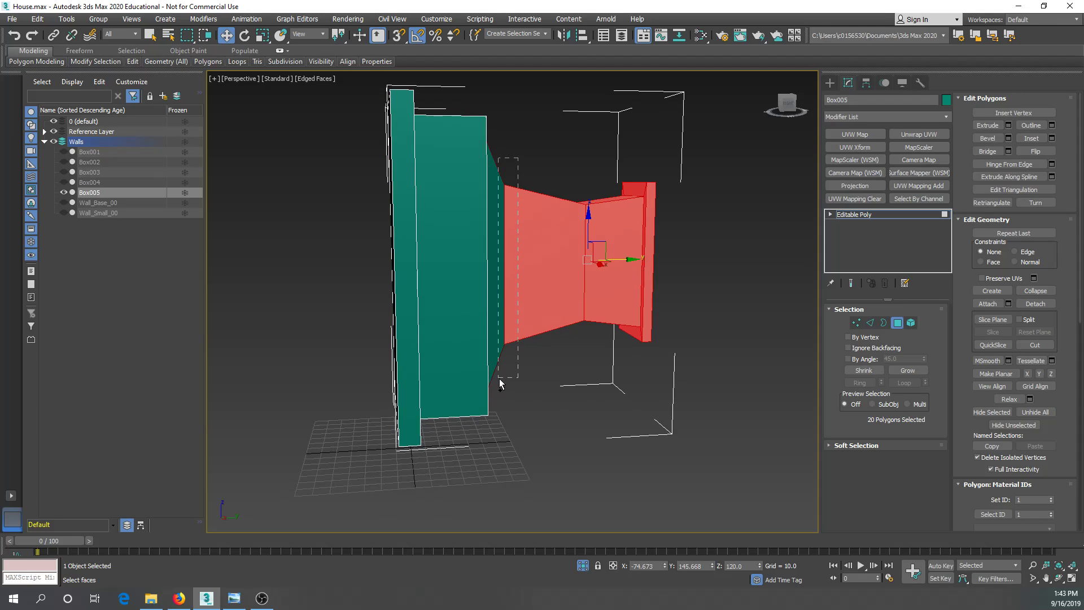
left_click_drag(500, 384, 499, 379, "ctrl")
Step: Select the polygon on top of the block and raise it along Z to about 264
middle_click_drag(499, 378, 514, 402, "alt")
middle_click_drag(615, 265, 523, 274, "alt")
left_click(511, 273)
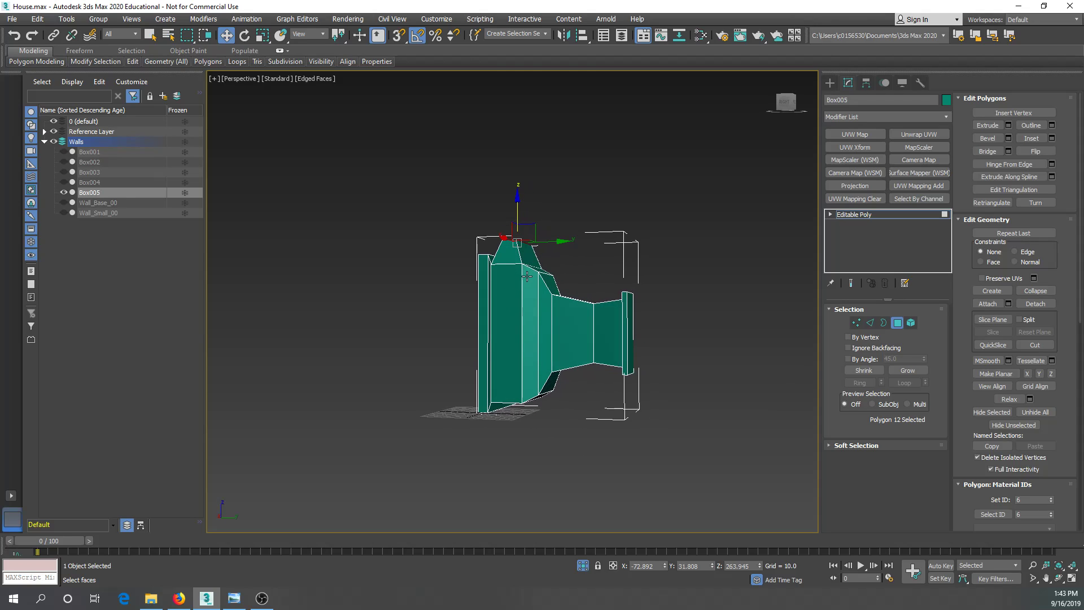
Step: Leave polygon editing, scale the whole object down uniformly, and undo that scaling
key("4")
key("r")
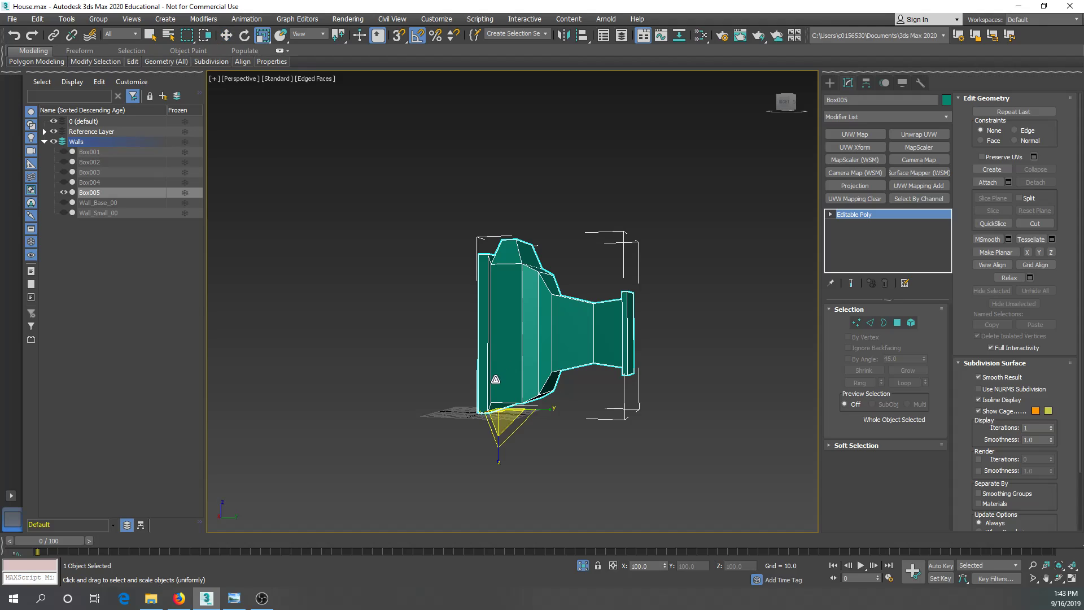
left_click_drag(498, 410, 489, 171)
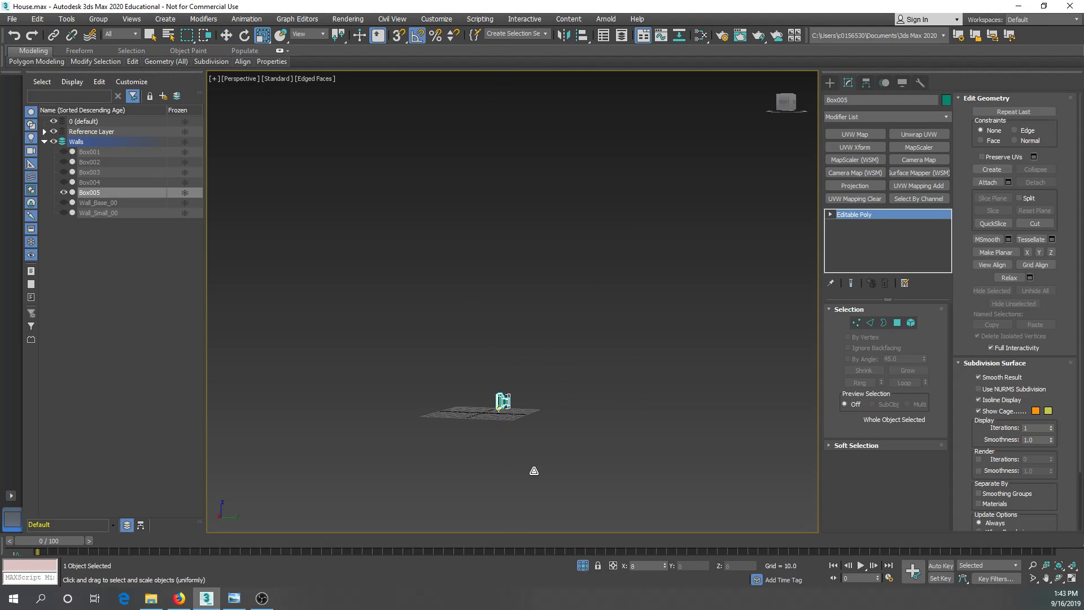
key("ctrl+z")
Step: Apply an Unwrap UVW modifier to the whole model and open its UV editor, showing the full texture square
middle_click_drag(544, 476, 525, 249, "alt")
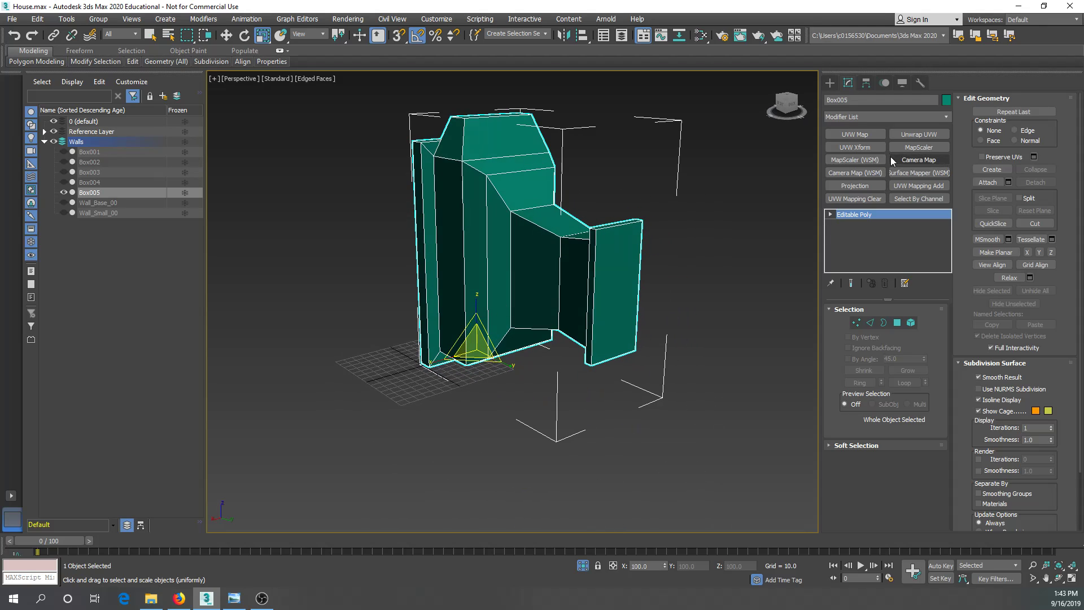
left_click(902, 134)
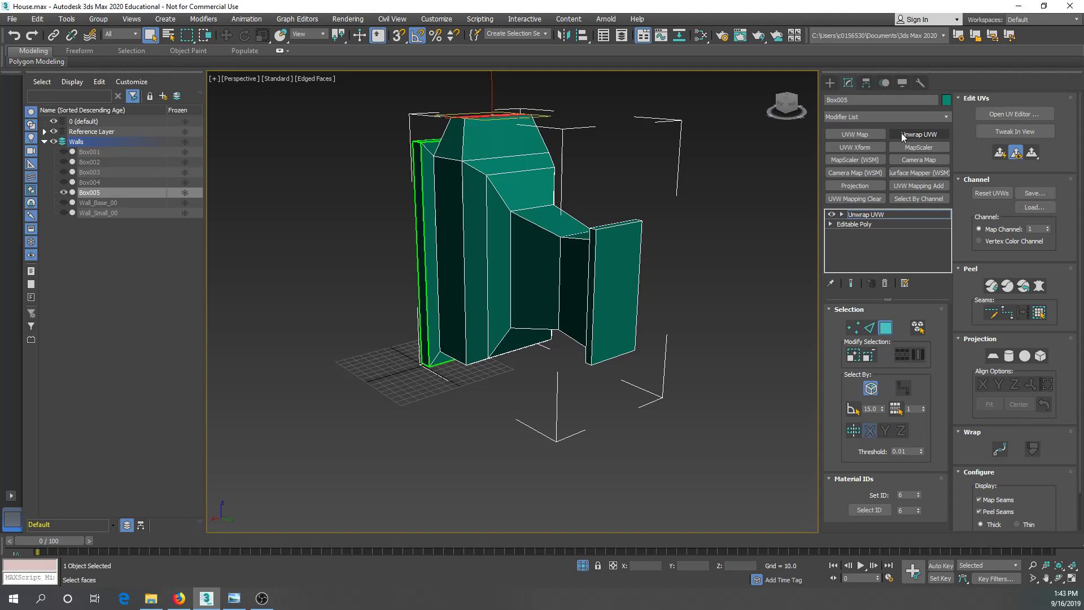
middle_click_drag(593, 186, 566, 284)
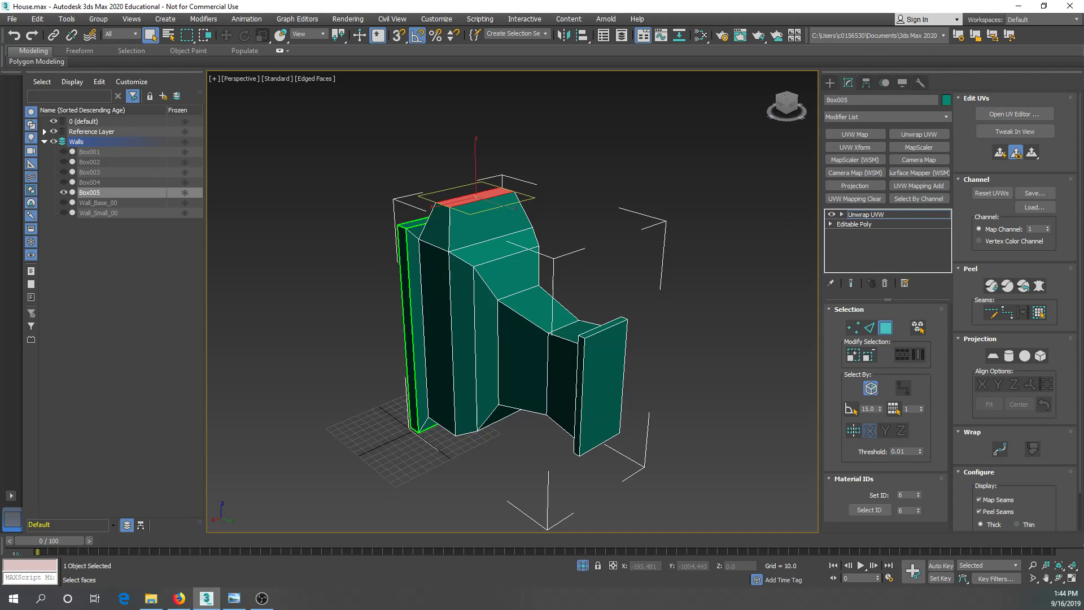
left_click(1015, 114)
scroll(549, 249, "down", 6)
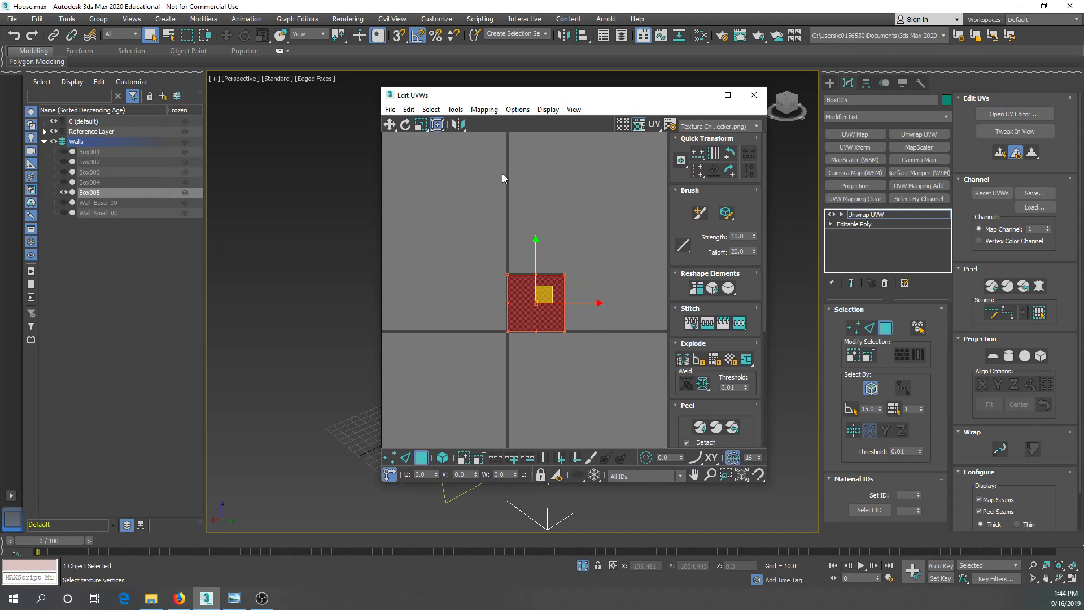
Step: Flatten-map all the model's UVs with a polygon angle threshold of 45 and spacing of 0.001, and close the UV editor
left_click(484, 109)
left_click(499, 122)
left_click(159, 92)
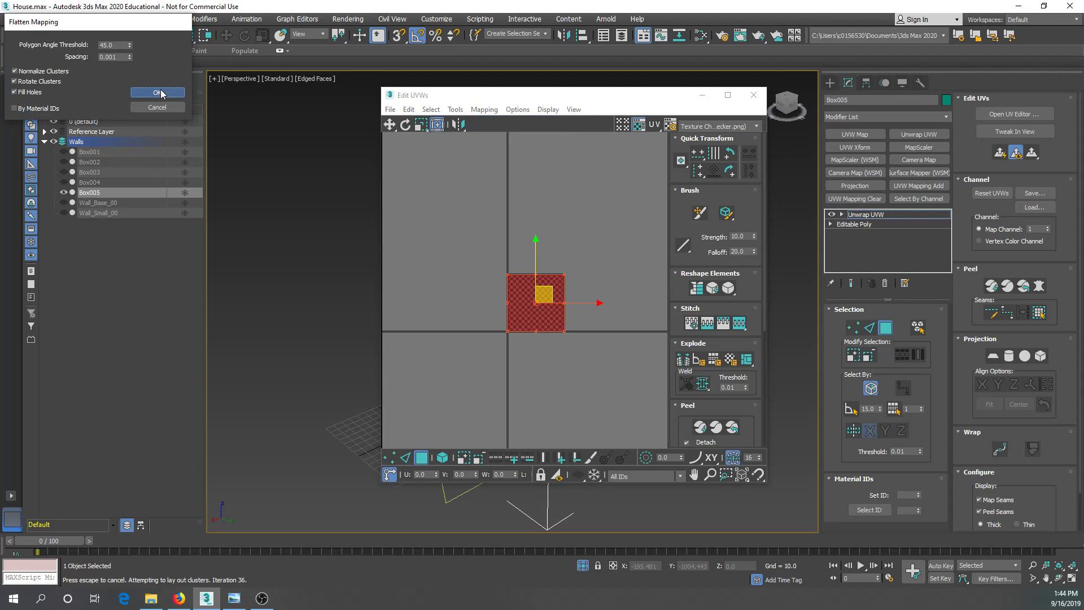
scroll(536, 316, "up", 5)
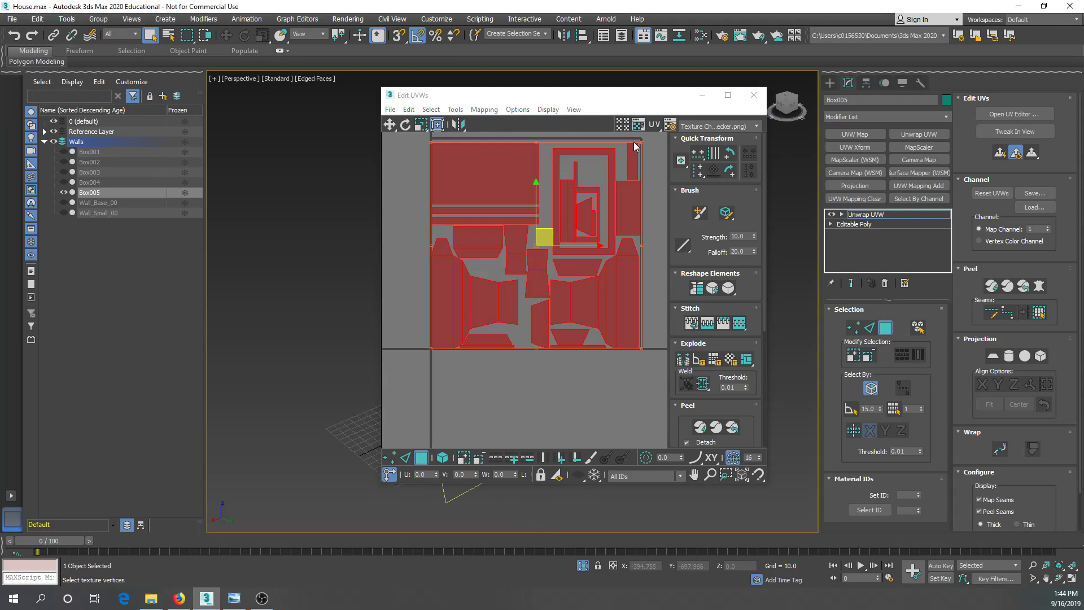
middle_click_drag(635, 146, 589, 213)
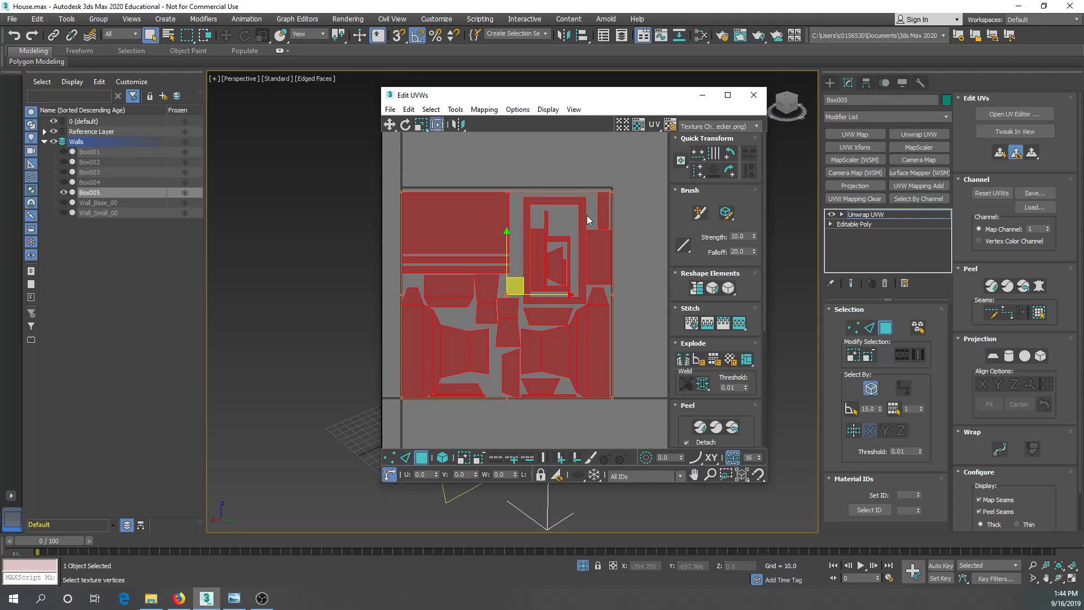
left_click(713, 127)
left_click(753, 97)
Step: Return to the Editable Poly level beneath Unwrap UVW with Hold/Yes and select the raised polygon on top of the block
middle_click_drag(679, 245, 466, 244, "alt")
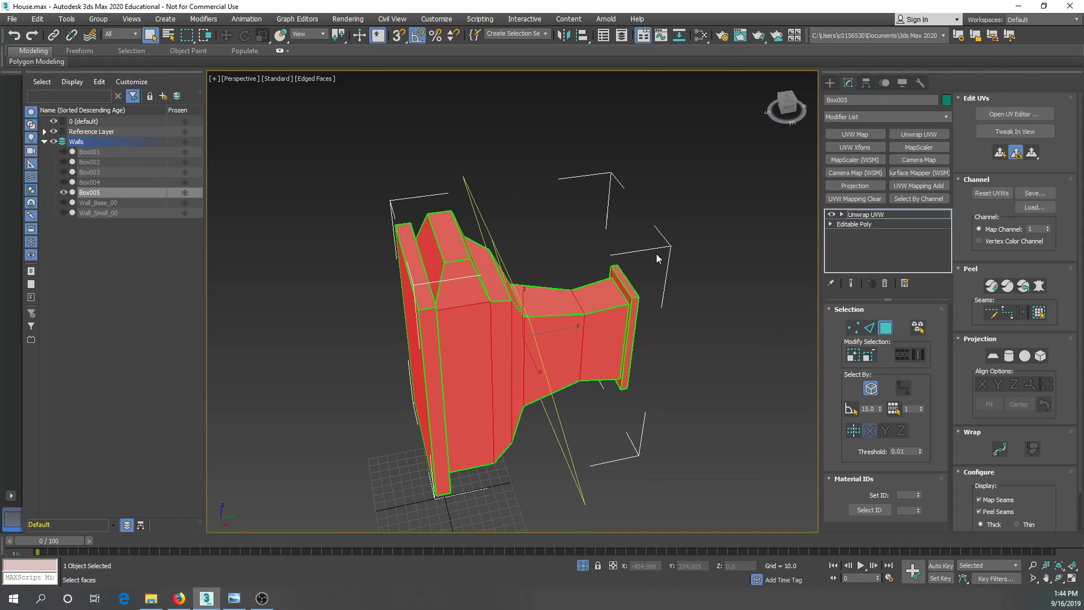
left_click(846, 226)
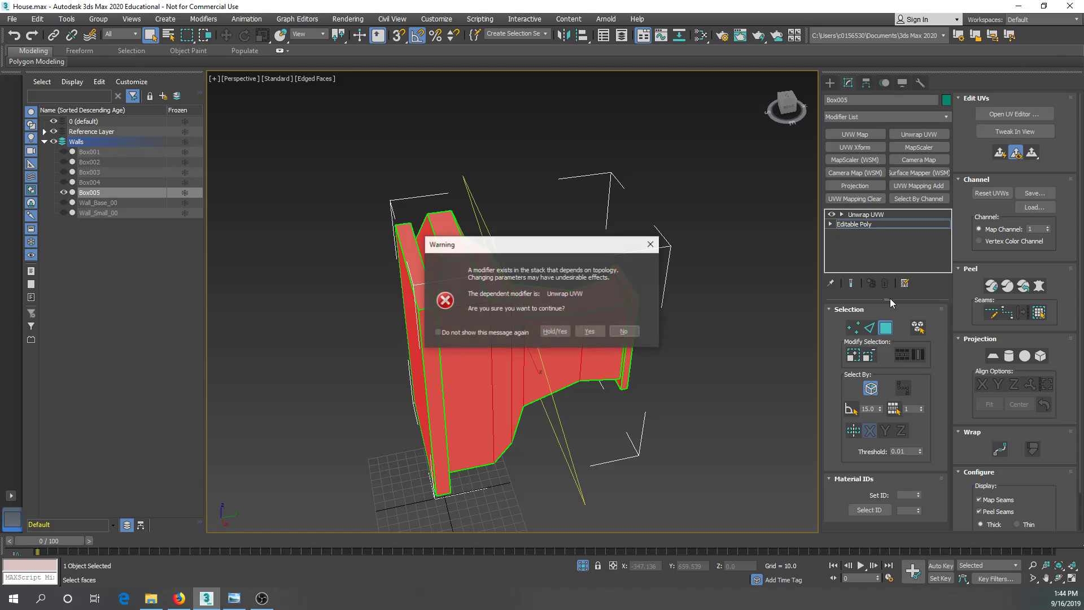
left_click(565, 332)
key("4")
left_click(449, 243)
mouse_move(448, 242)
middle_mouse_down("alt")
mouse_move(423, 250)
mouse_move(446, 256)
middle_mouse_up("alt")
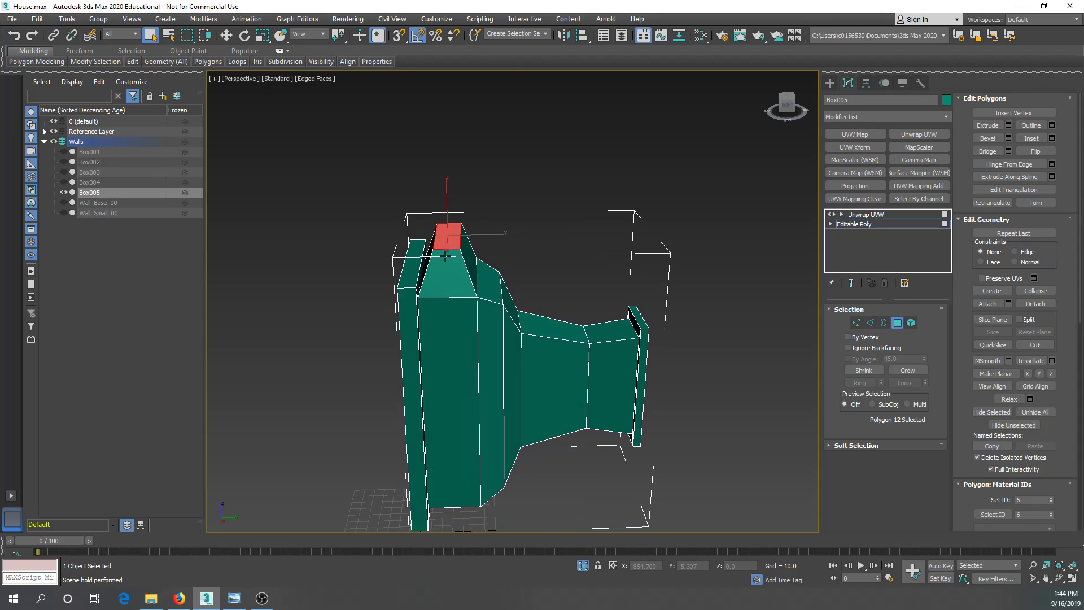
key("2")
key("3")
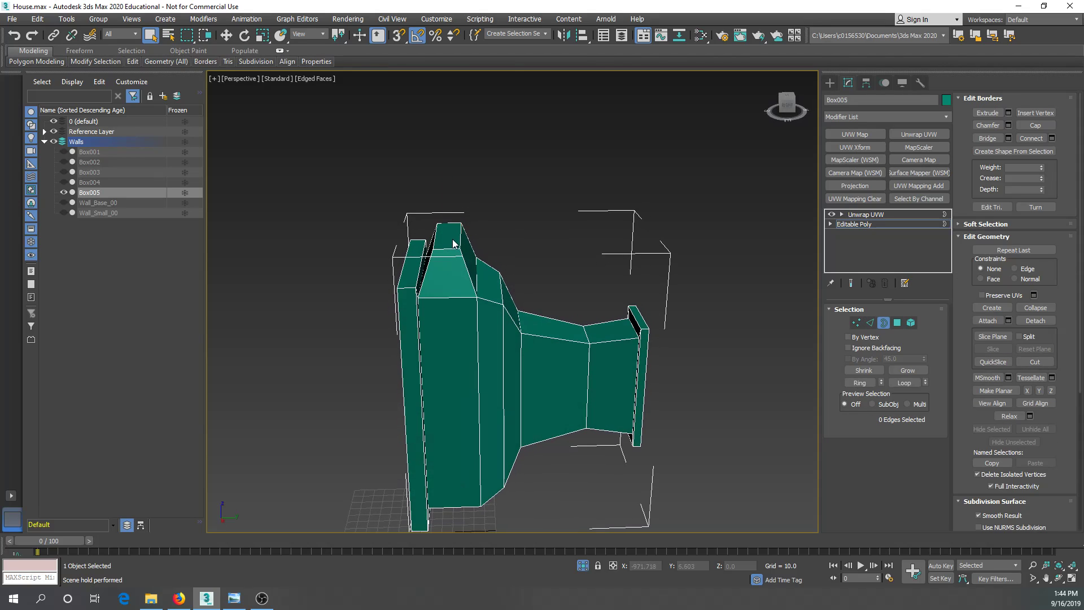
key("4")
Step: Lower the selected polygon along Z to about 225.6, level with the block's upper edge, checking it in the Left view
key("w")
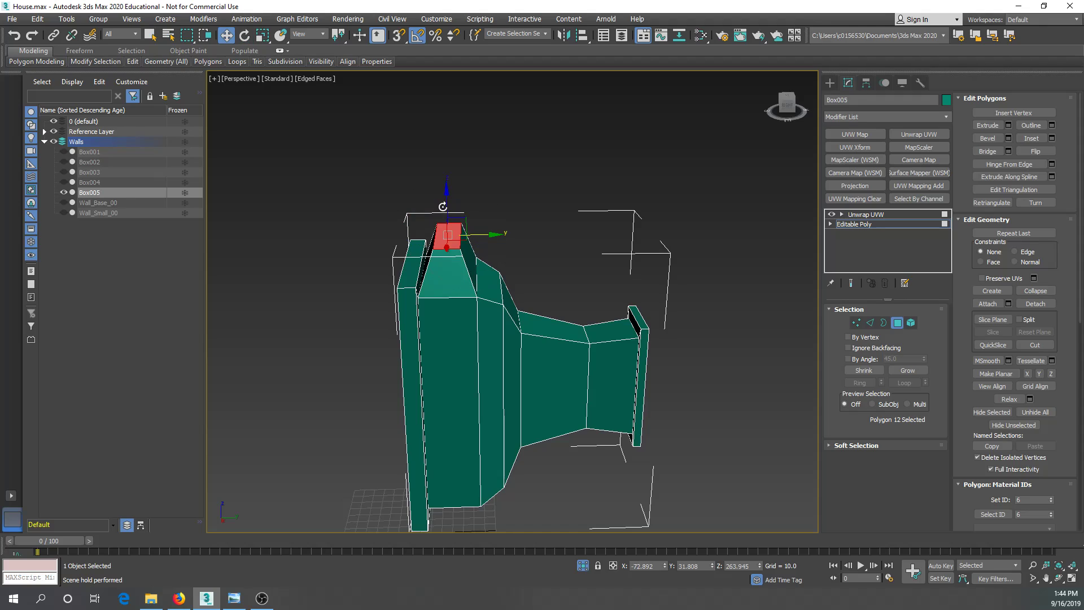
left_click_drag(448, 213, 458, 242)
key("alt+w")
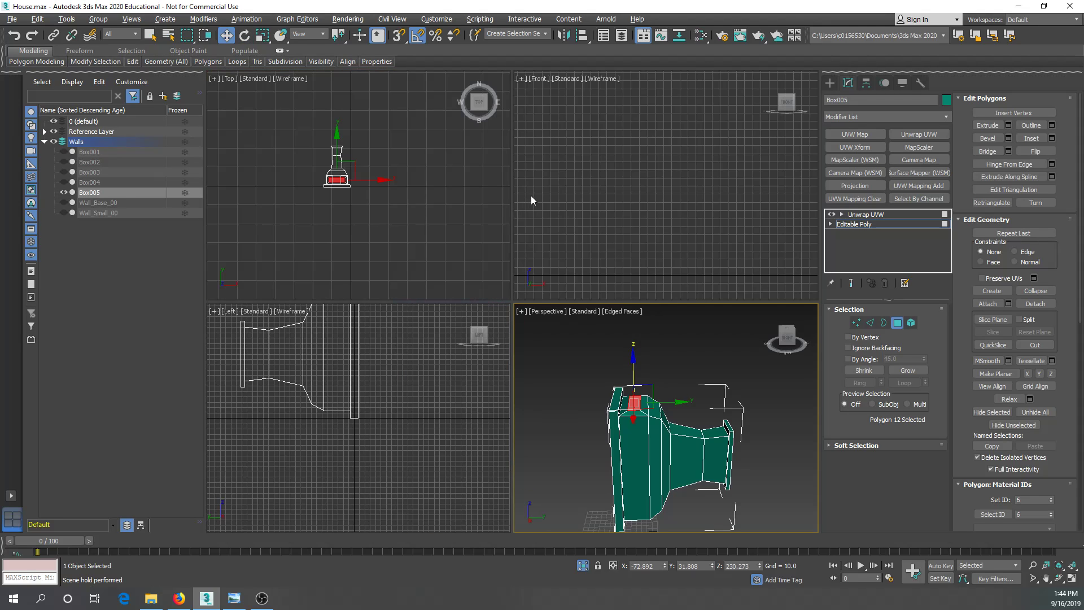
right_click(416, 280)
key("z")
right_click(402, 376)
key("alt+w")
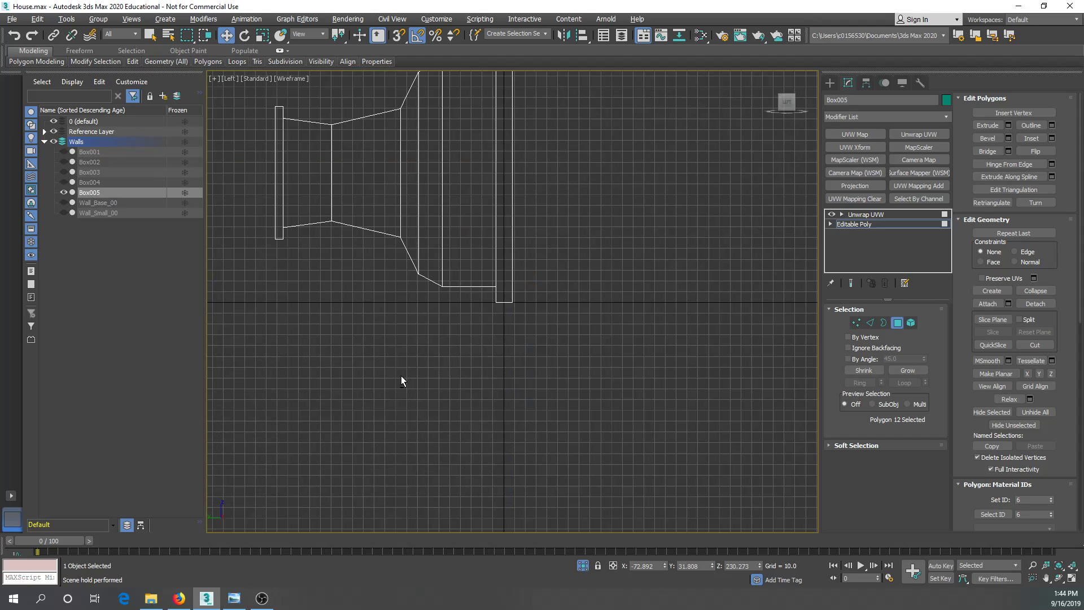
key("z")
scroll(463, 248, "down", 2)
left_click_drag(494, 234, 497, 294)
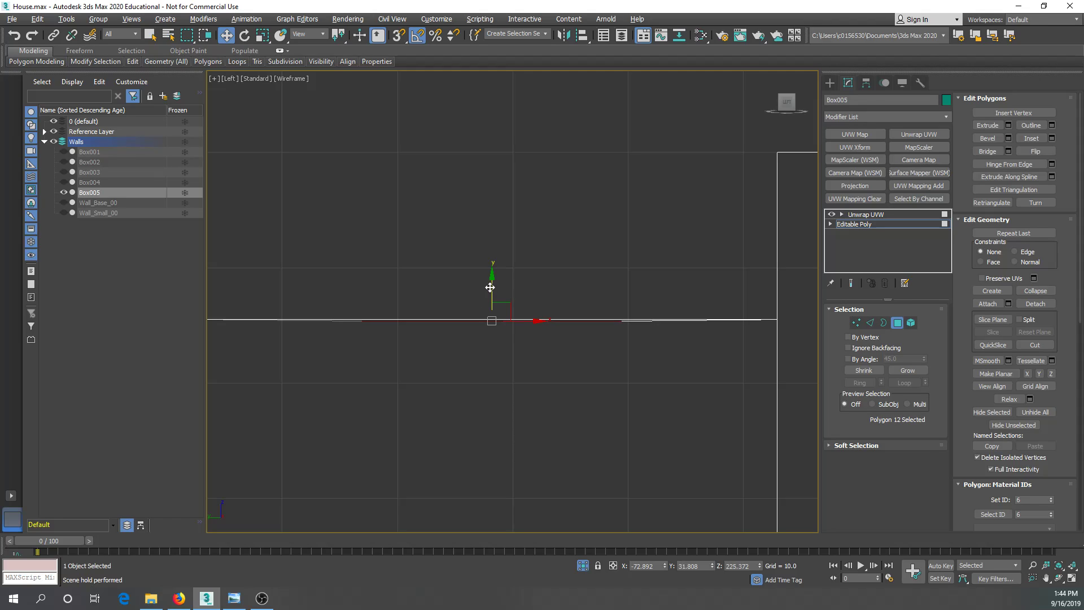
left_click_drag(481, 287, 480, 285)
Step: Select the five polygons on top of the block with a region selection in the Left view and scale them flat vertically
middle_click_drag(463, 284, 477, 259)
scroll(477, 259, "down", 4)
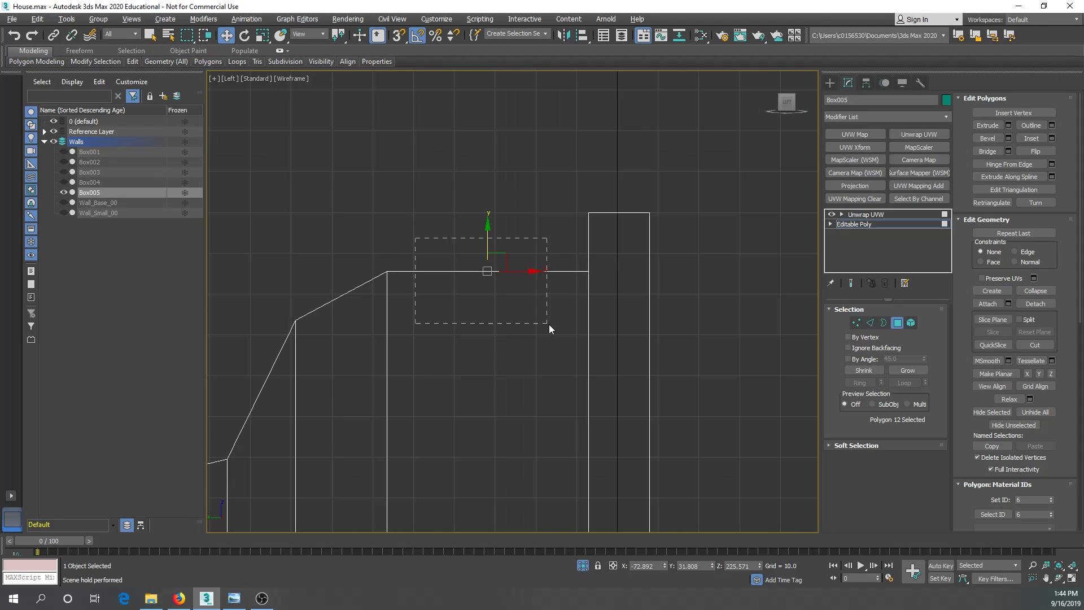
left_click_drag(549, 329, 558, 321)
left_click(574, 339, "alt")
scroll(574, 339, "up", 2)
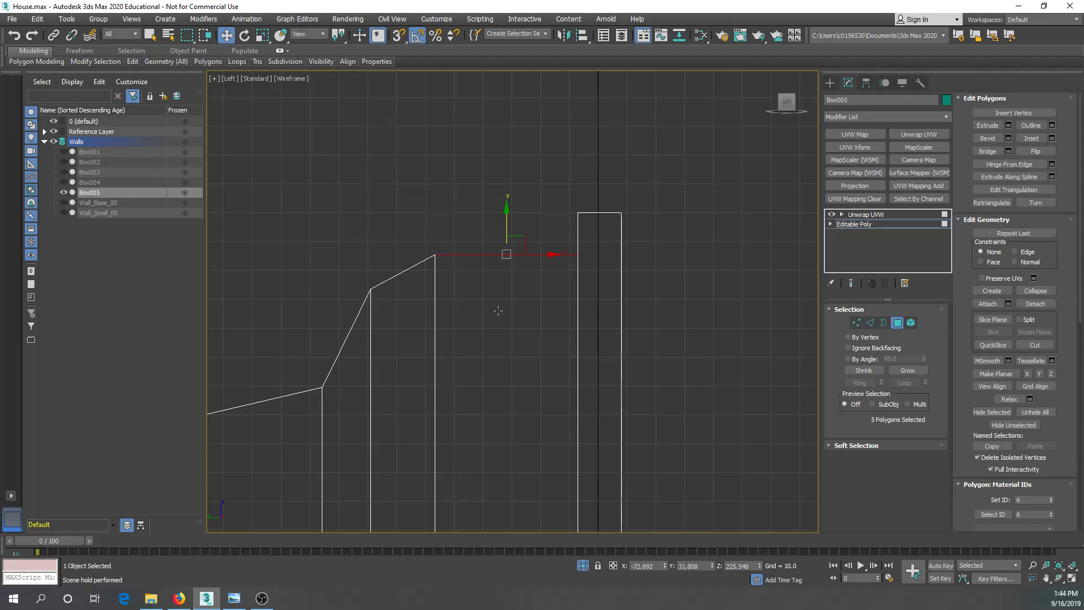
key("r")
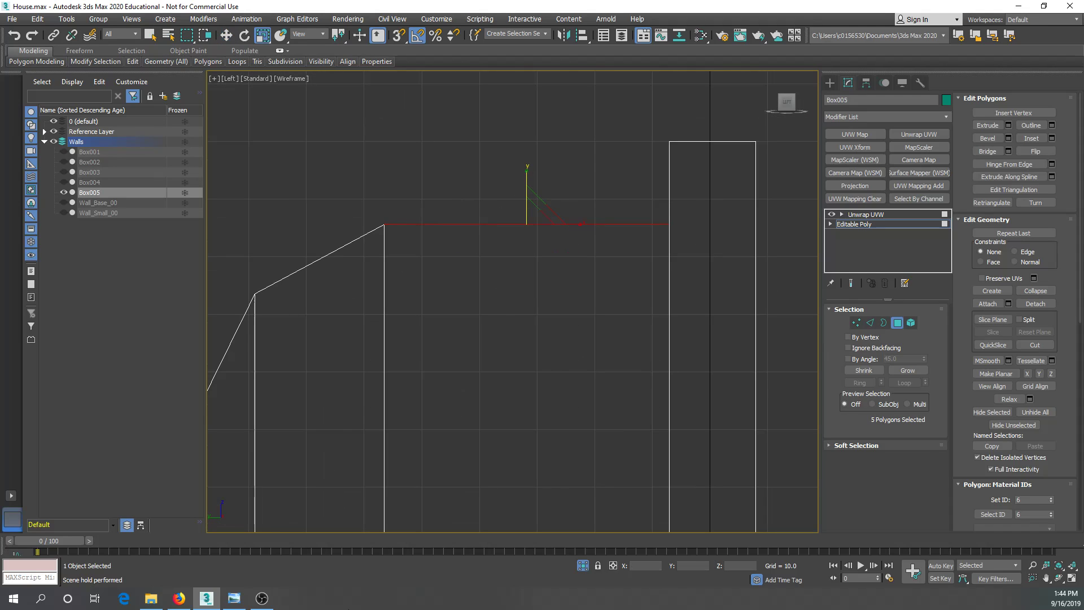
Step: Select only the inner inset polygon on top of the block in the perspective view
key("alt+w")
left_click(622, 389)
key("w")
middle_click_drag(622, 391, 616, 402, "alt")
scroll(628, 402, "up", 5)
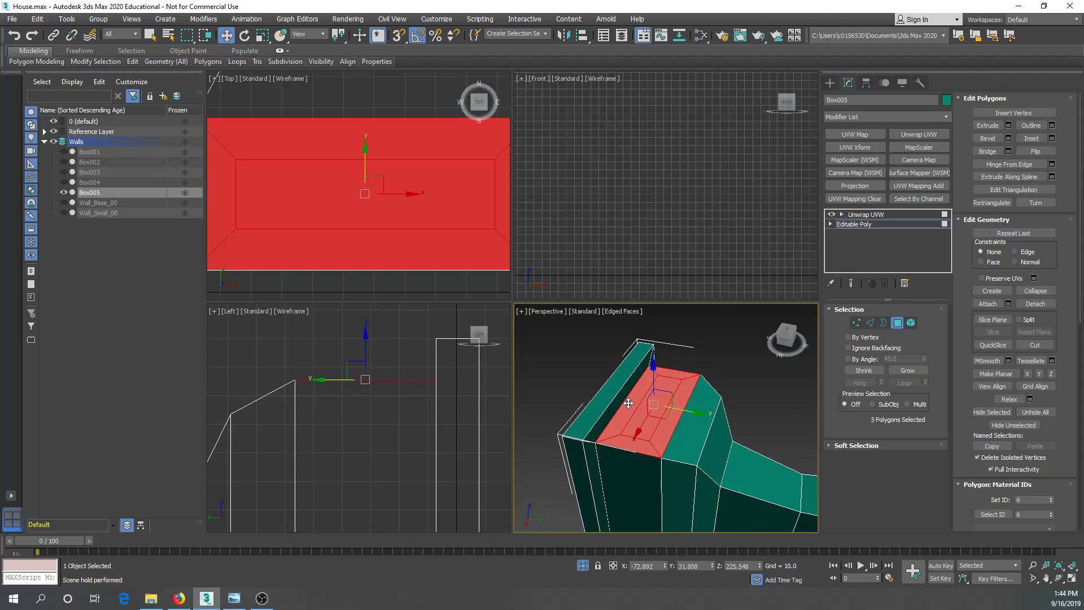
left_click(653, 415)
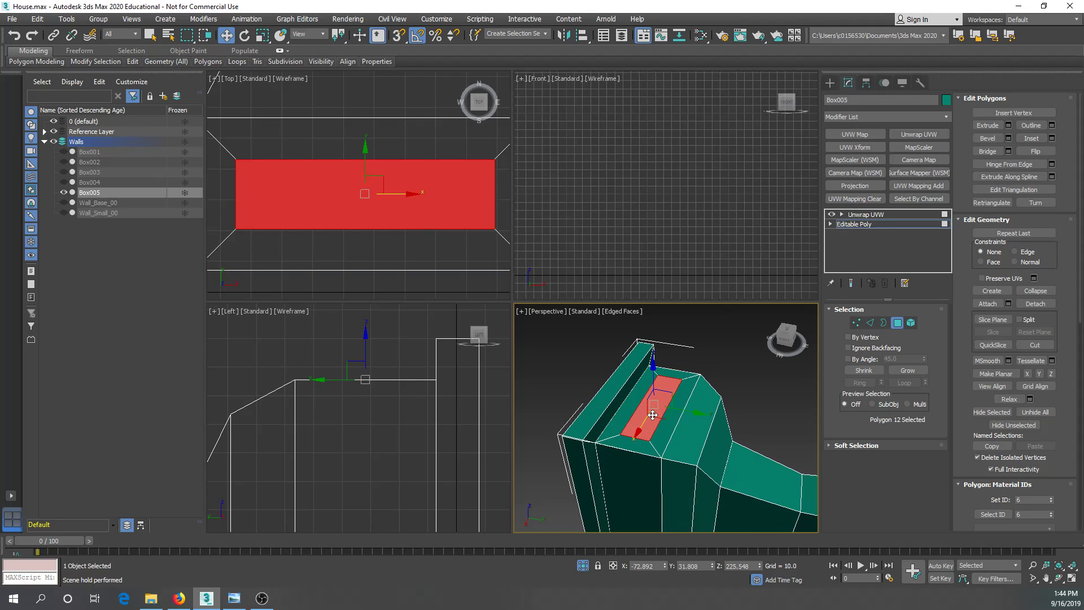
Step: Select the four short diagonal edges around the inner polygon on top of the block and collapse them
key("2")
left_click(654, 450)
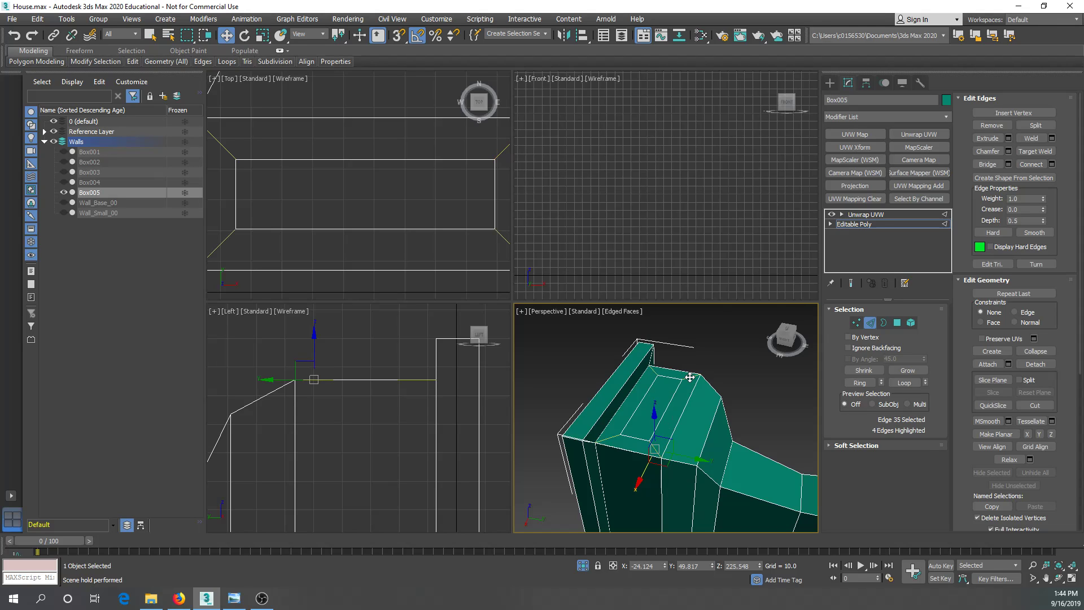
scroll(692, 381, "up", 3)
key("alt+w")
middle_click_drag(672, 362, 627, 364, "alt")
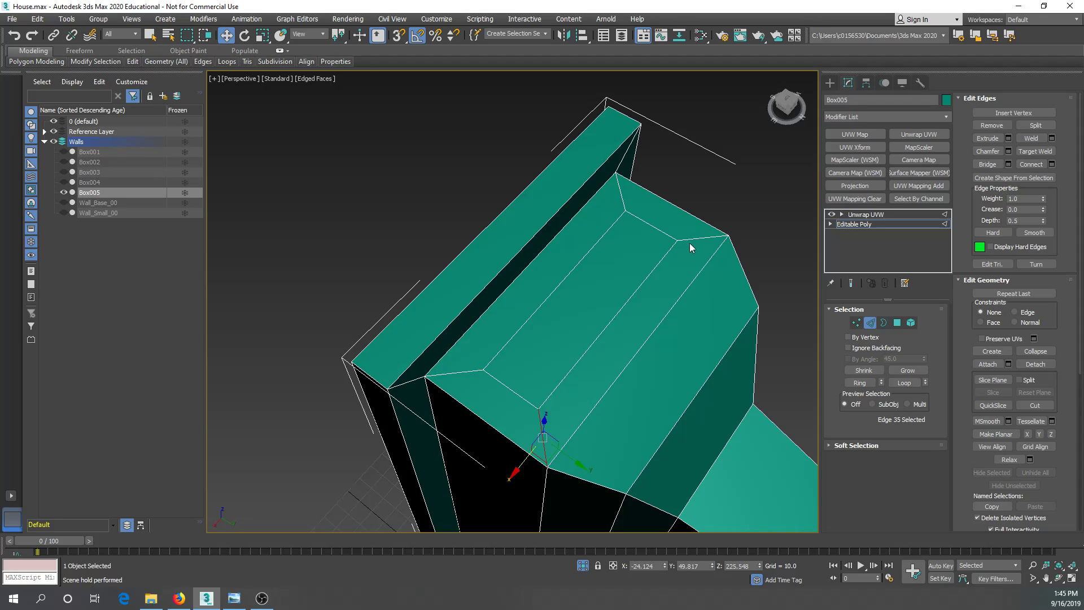
double_click(691, 239)
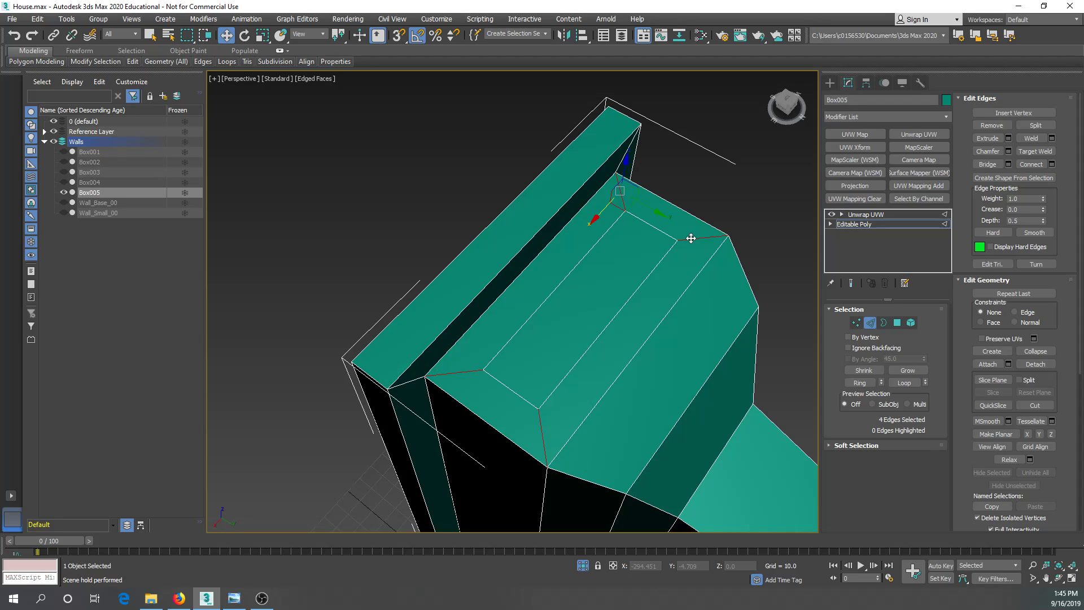
right_click(632, 320)
left_click(609, 206)
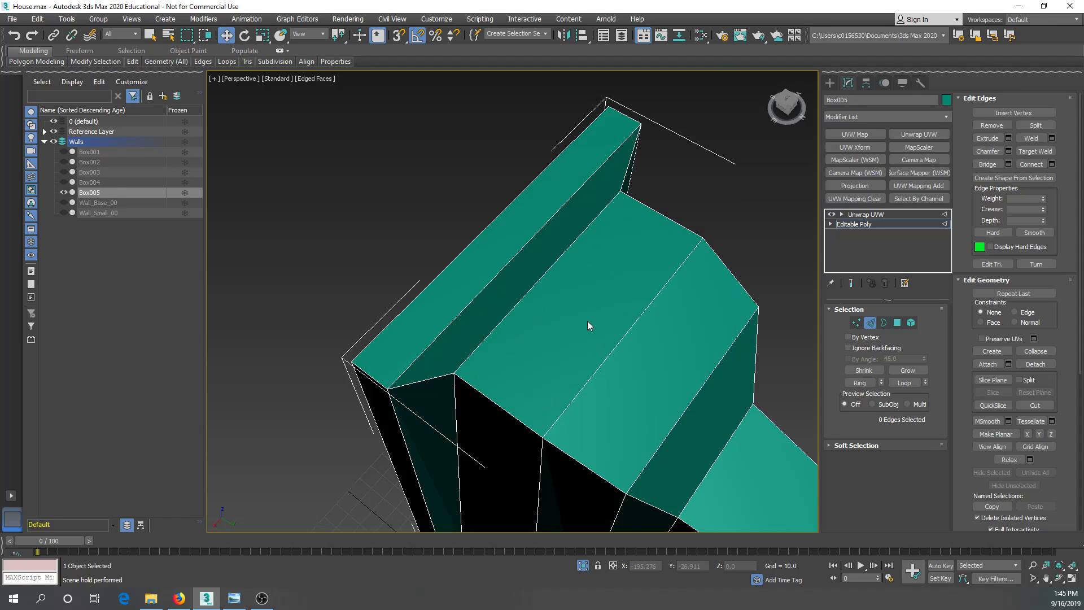
Step: Examine the reshaped model in the Top view and from several sides in the perspective view
scroll(588, 322, "down", 5)
middle_click_drag(535, 375, 693, 447)
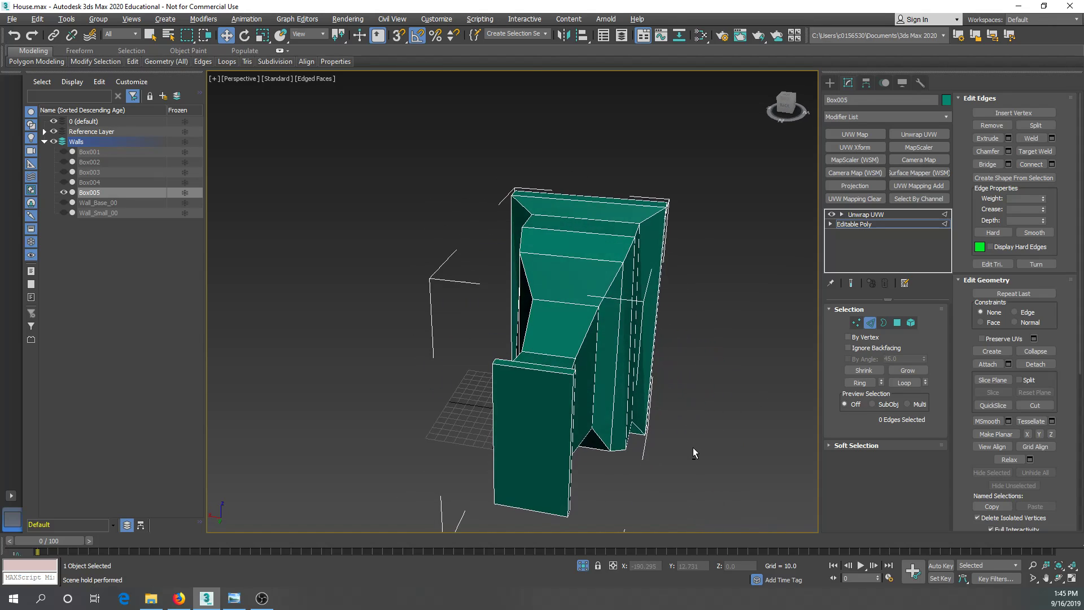
key("alt+w")
left_click(326, 192)
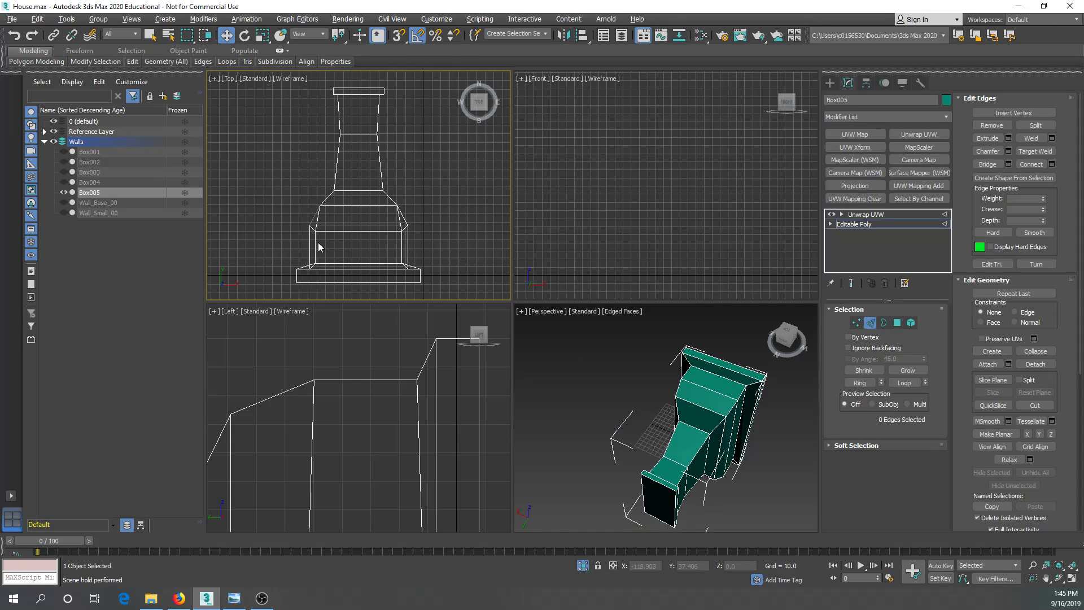
middle_click(649, 398)
key("alt+w")
middle_click_drag(632, 413, 620, 402, "alt")
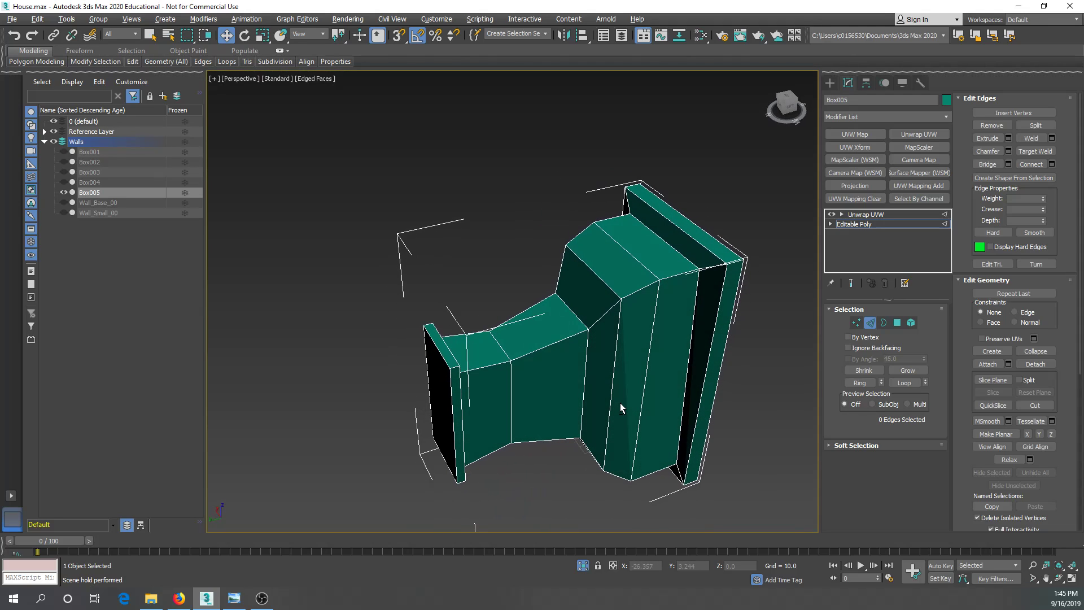
Step: Switch between the Unwrap UVW and Editable Poly levels, accepting the topology warning with Hold/Yes and suppressing further warnings
left_click(879, 214)
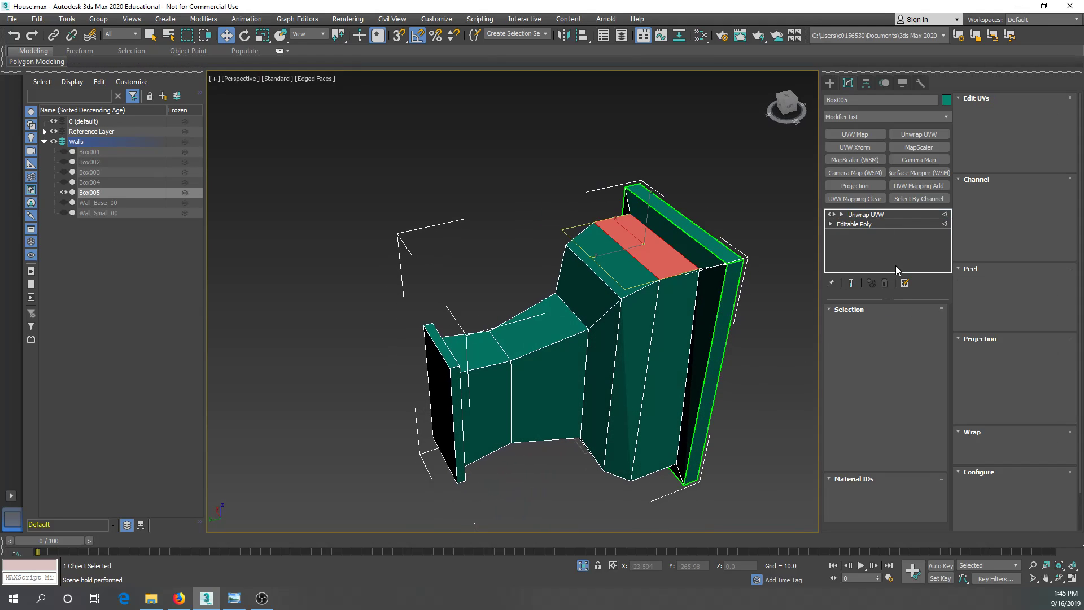
left_click(909, 225)
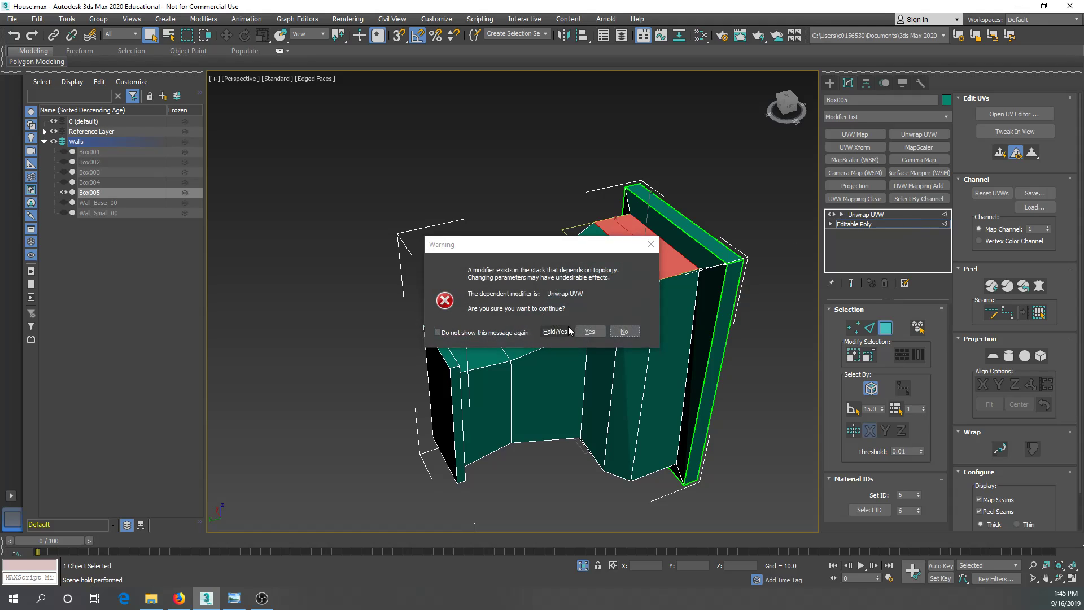
left_click(564, 331)
left_click(883, 218)
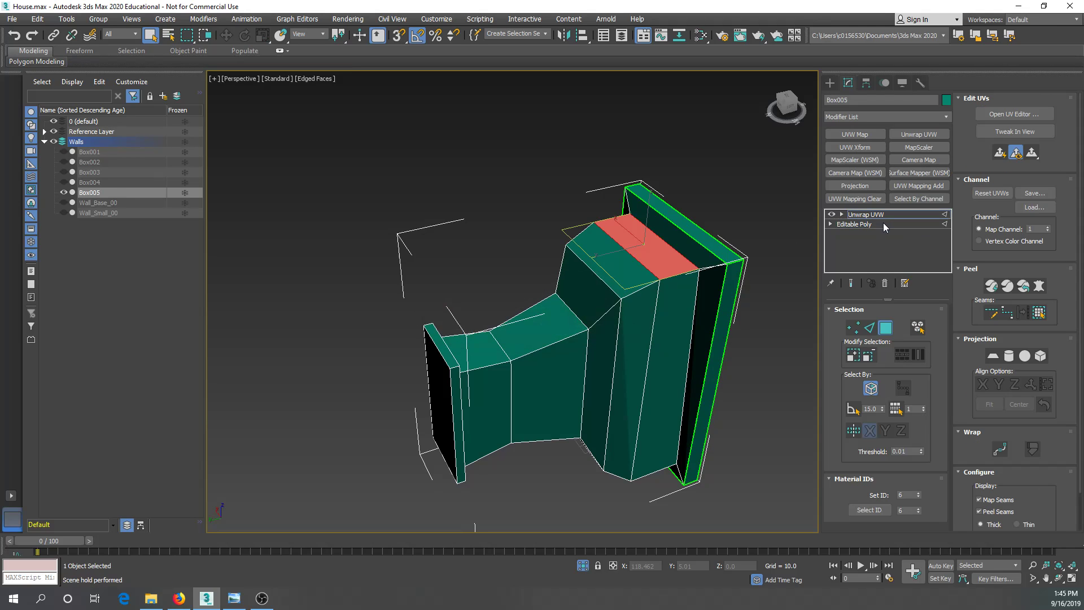
left_click(883, 224)
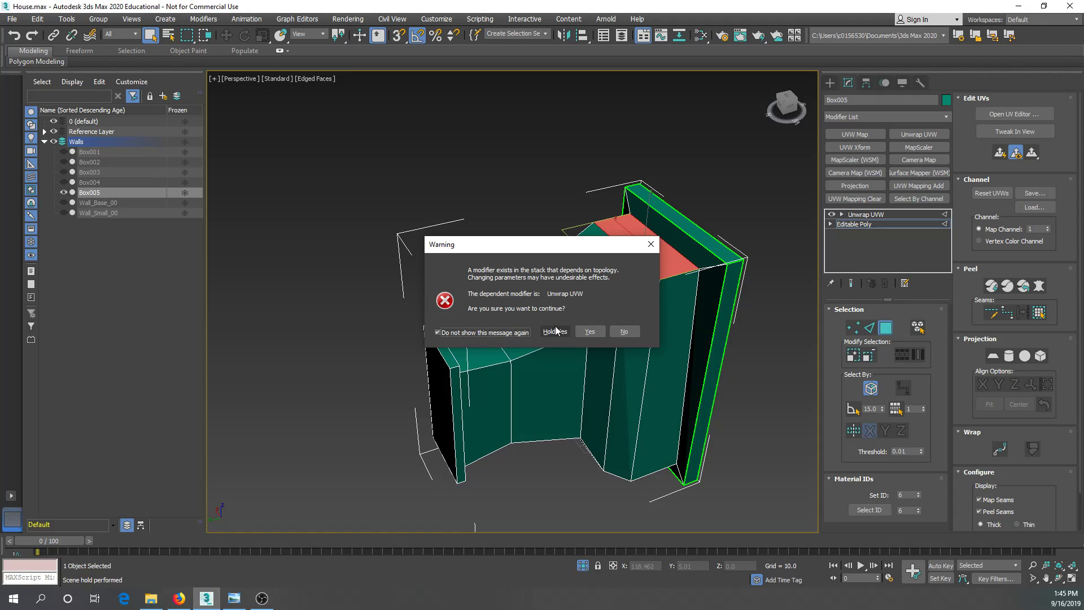
left_click(555, 329)
left_click(864, 216)
left_click(866, 223)
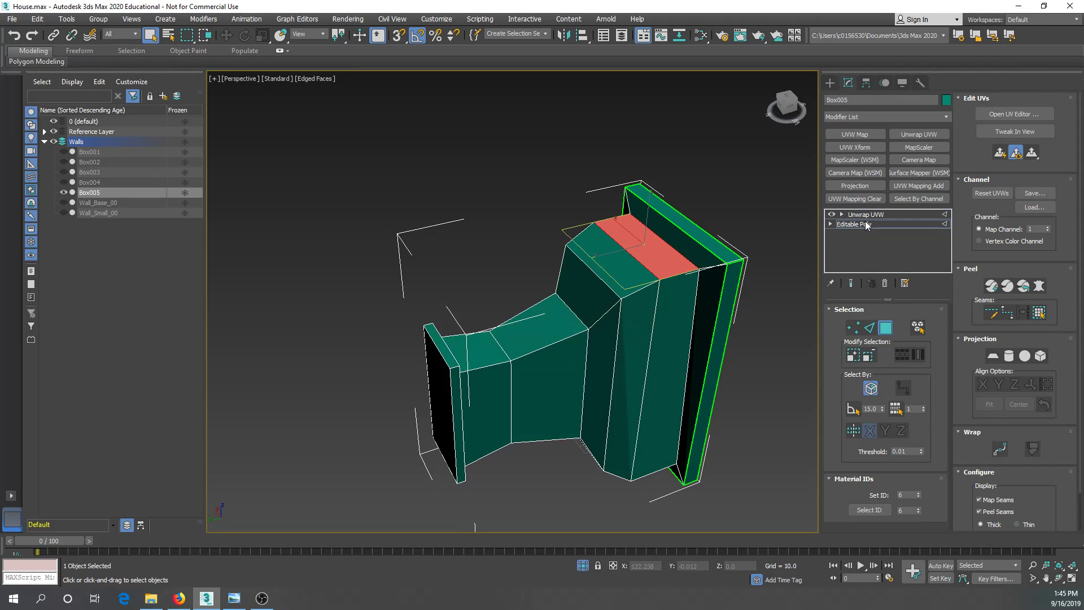
Step: Return to the Unwrap UVW modifier, open its UV editor and select all UV polygons in the texture square
left_click(865, 216)
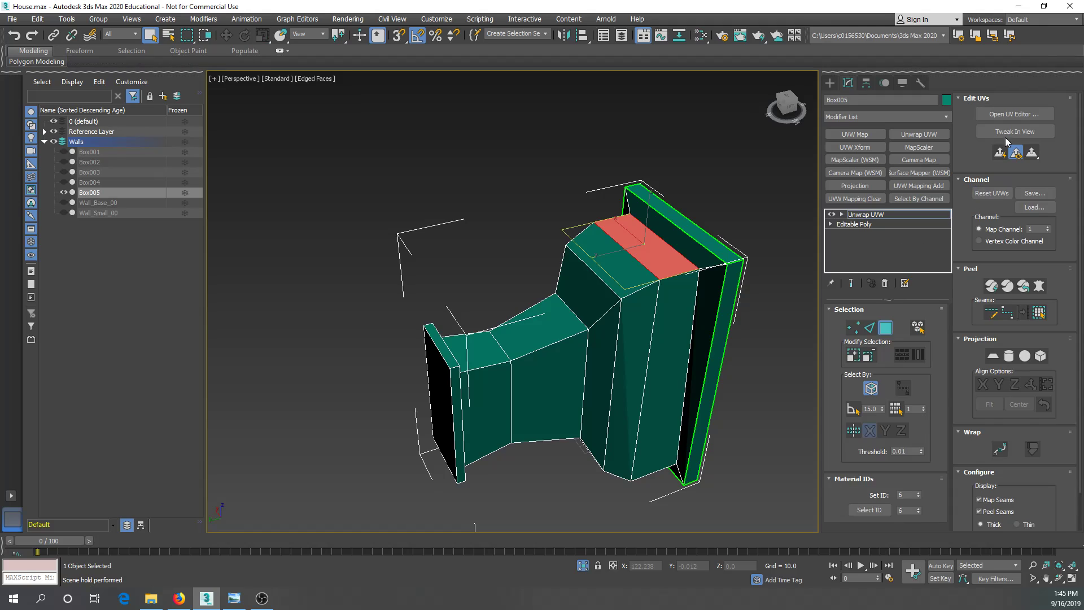
left_click(1011, 115)
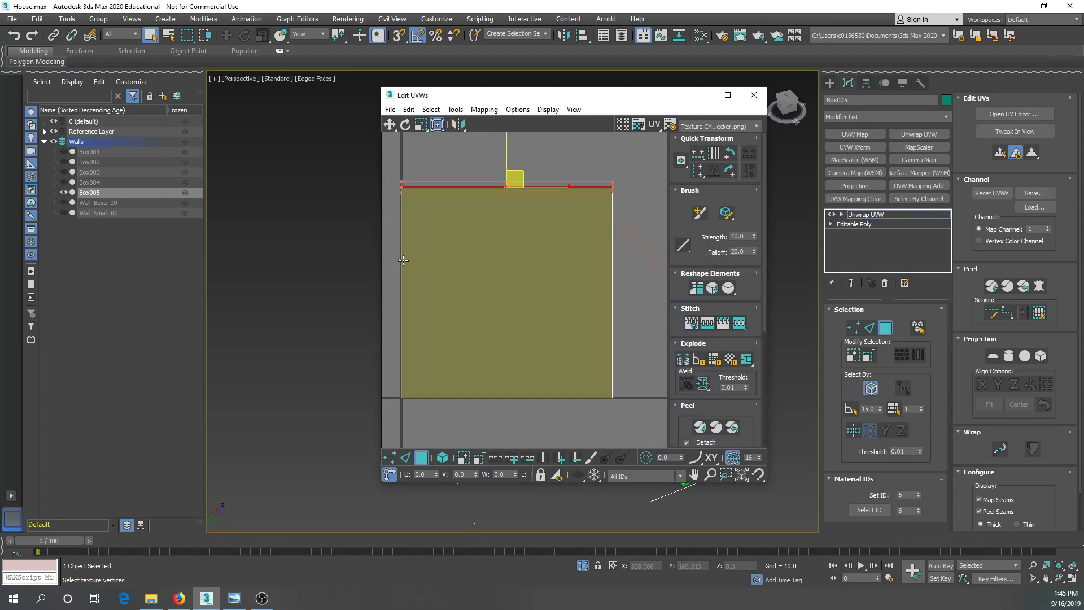
scroll(403, 260, "down", 3)
middle_click_drag(421, 258, 448, 263)
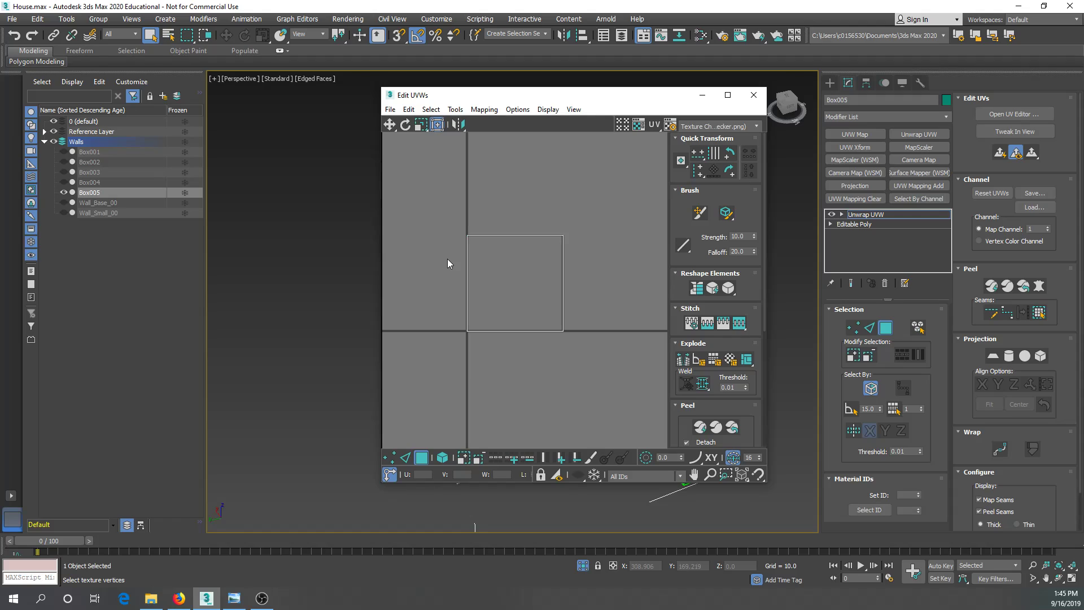
left_click_drag(462, 226, 593, 346)
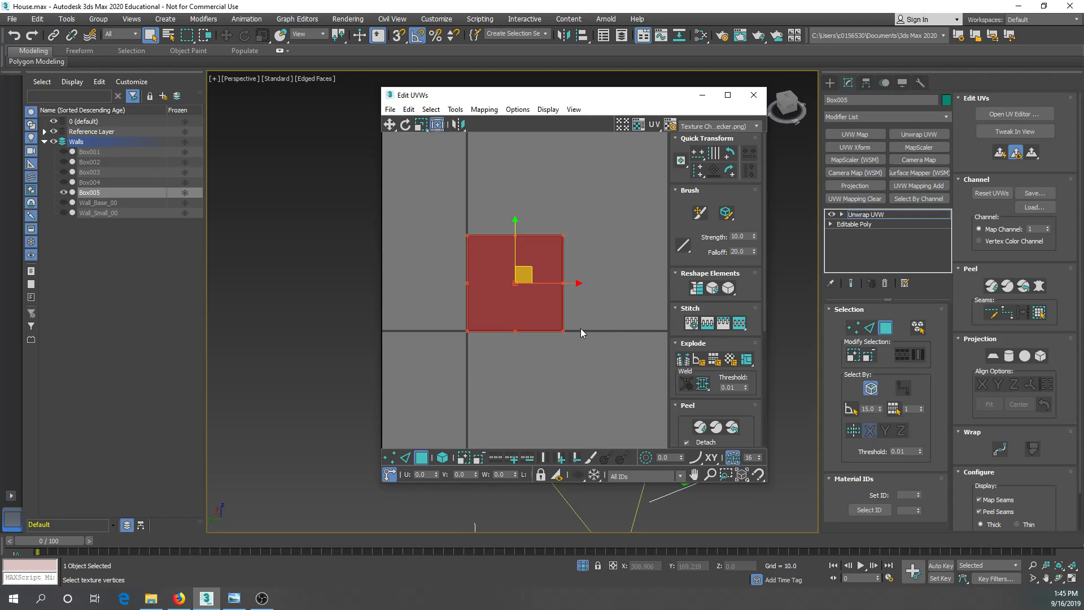
Step: Apply Flatten Mapping to the selected UV polygons and close the UV editor
right_click(580, 325)
left_click(484, 108)
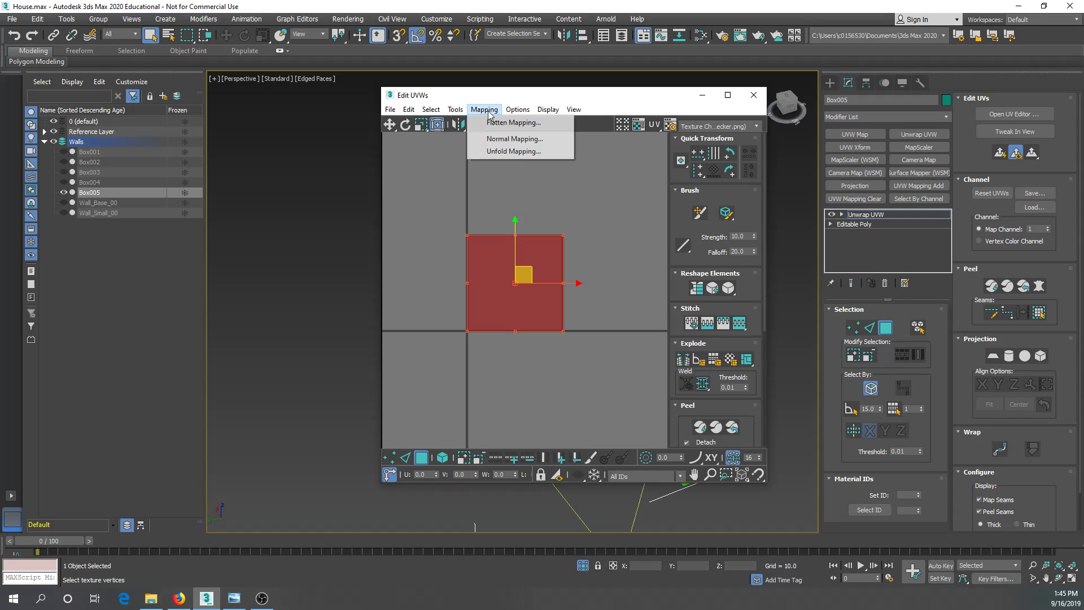
left_click(497, 121)
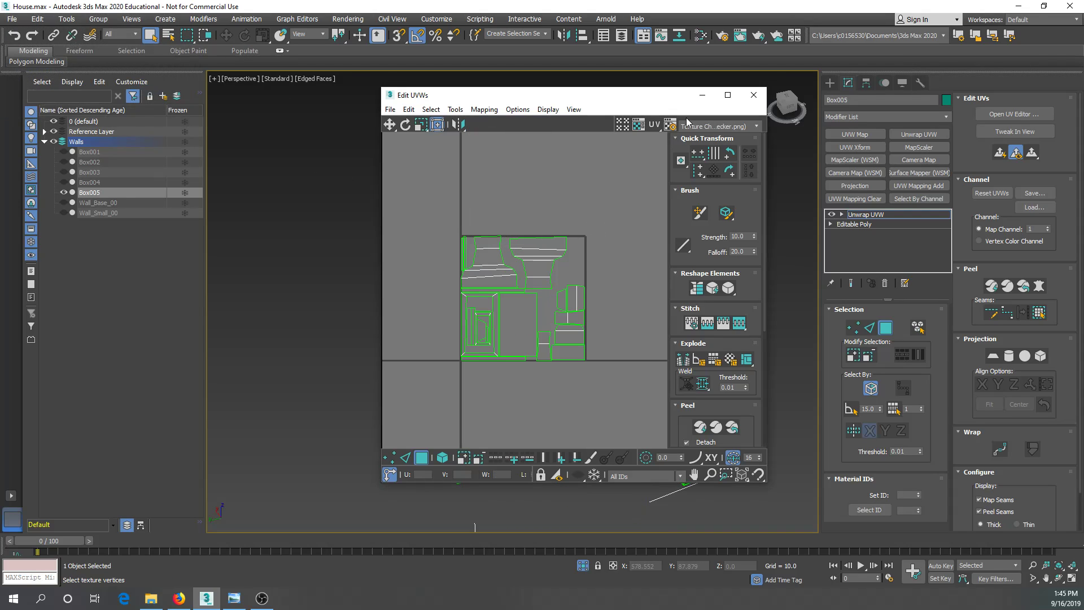
left_click(753, 95)
Step: Collapse the flattened box with its Unwrap UVW modifier into an Editable Poly
right_click(565, 314)
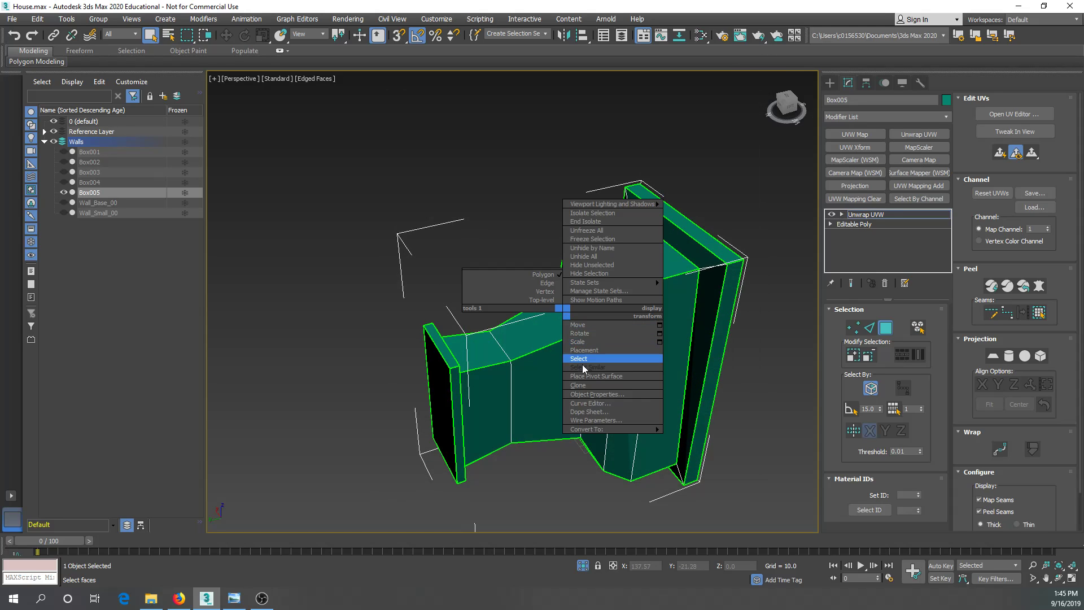
mouse_move(610, 429)
left_click(525, 444)
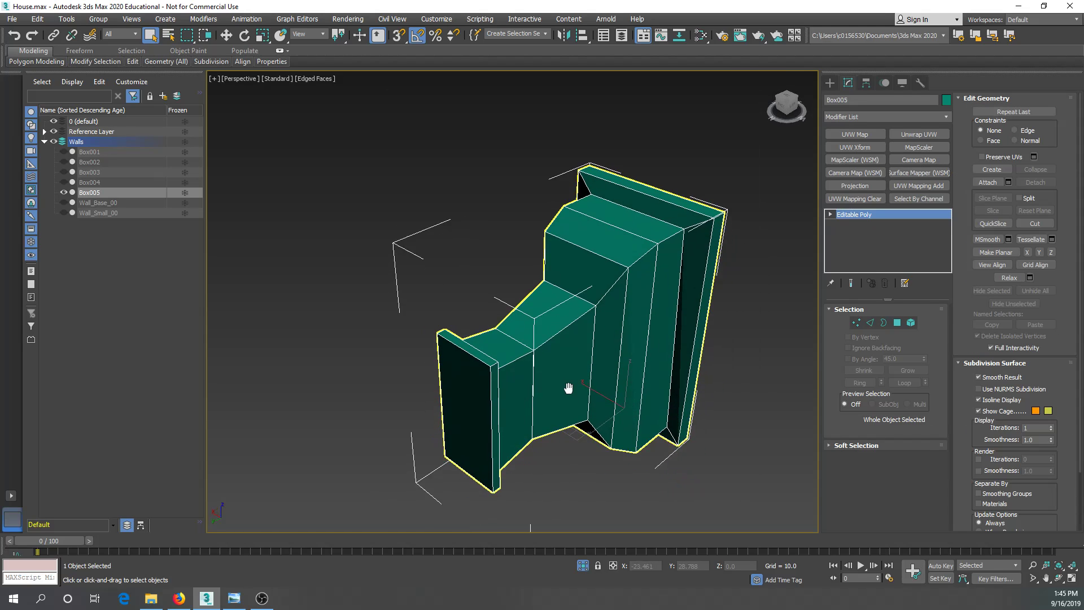
Step: Delete the polygon on top of the model's bulged section, beside the large end flange
middle_click_drag(568, 388, 599, 294, "alt")
key("4")
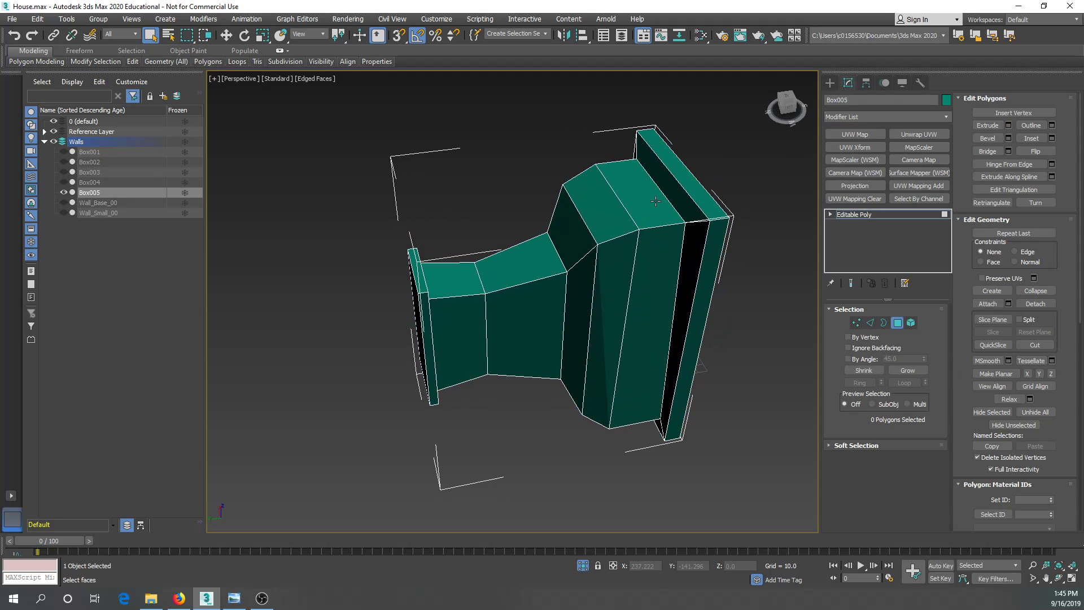
left_click(637, 197)
middle_click_drag(637, 197, 626, 220, "alt")
key("4")
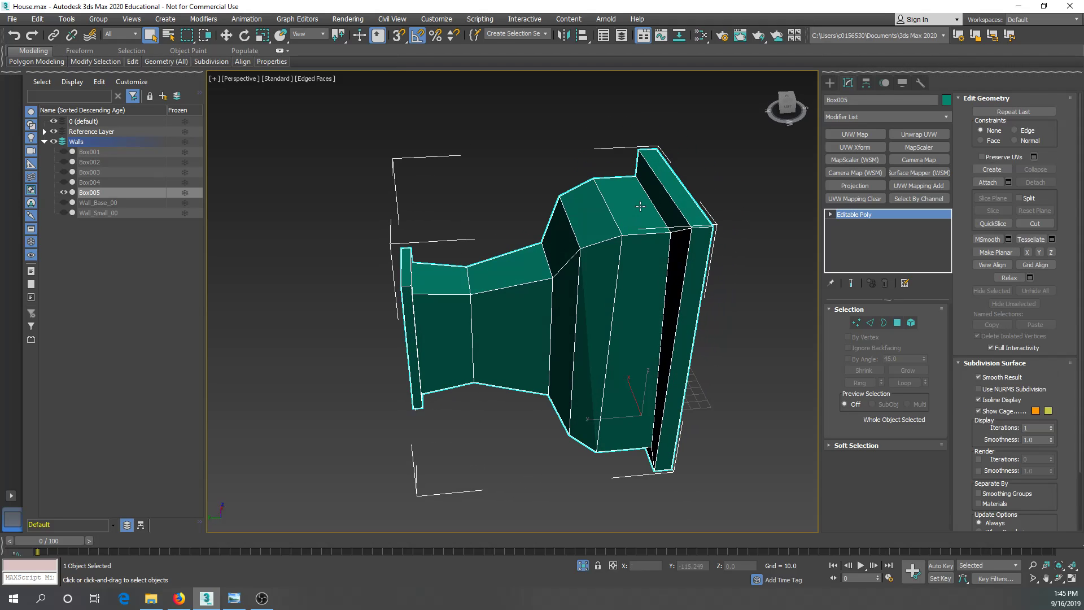
key("4")
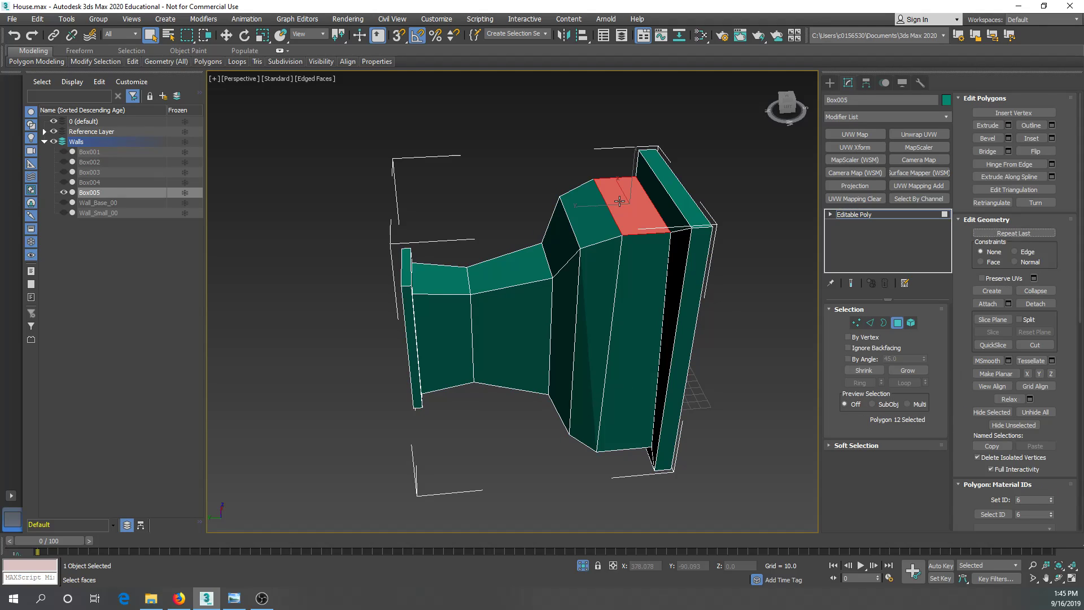
key("Delete")
Step: Select the border of the new opening and extend it upward and toward the small flange, to about Y 71, Z 267
key("3")
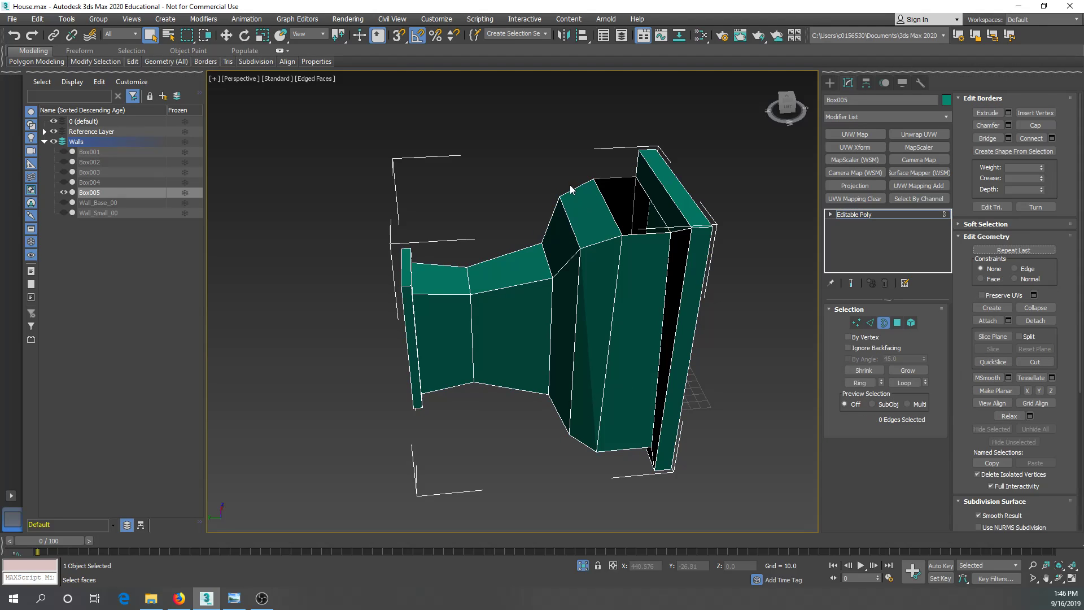
left_click(606, 179)
middle_click_drag(621, 204, 633, 192, "alt")
key("w")
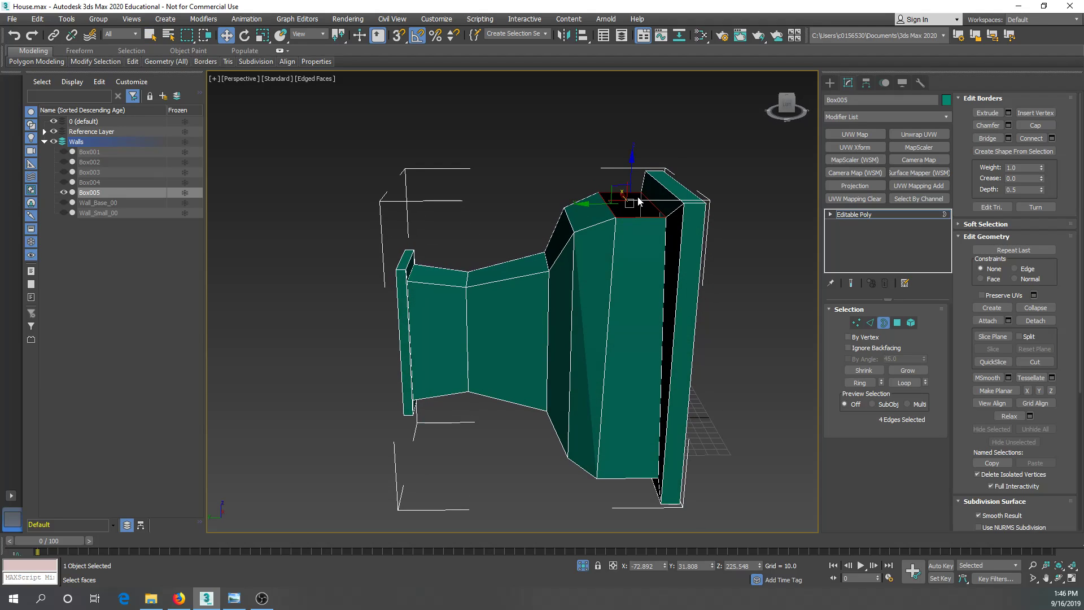
left_click_drag(621, 184, 571, 133)
middle_click_drag(572, 133, 582, 158, "alt")
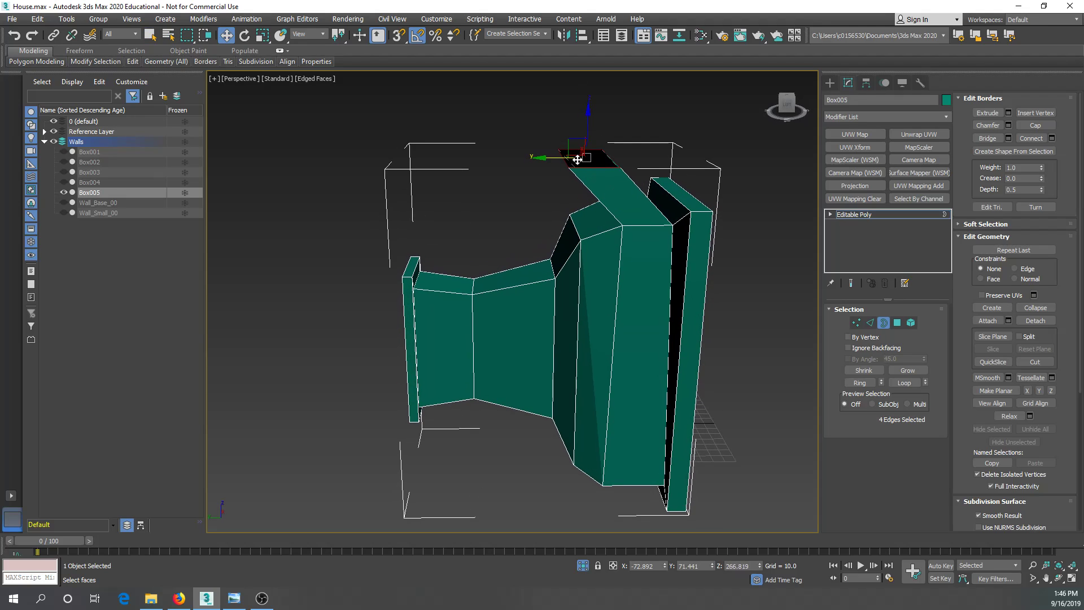
Step: Extend the open border by another segment and rotate it upright so that the arm bends over the small flange
key("e")
left_click_drag(553, 131, 484, 121)
key("w")
middle_click_drag(483, 121, 521, 177, "alt")
Step: Scale the arm's open border and extend it by a straight segment along Y to about Y 272
key("r")
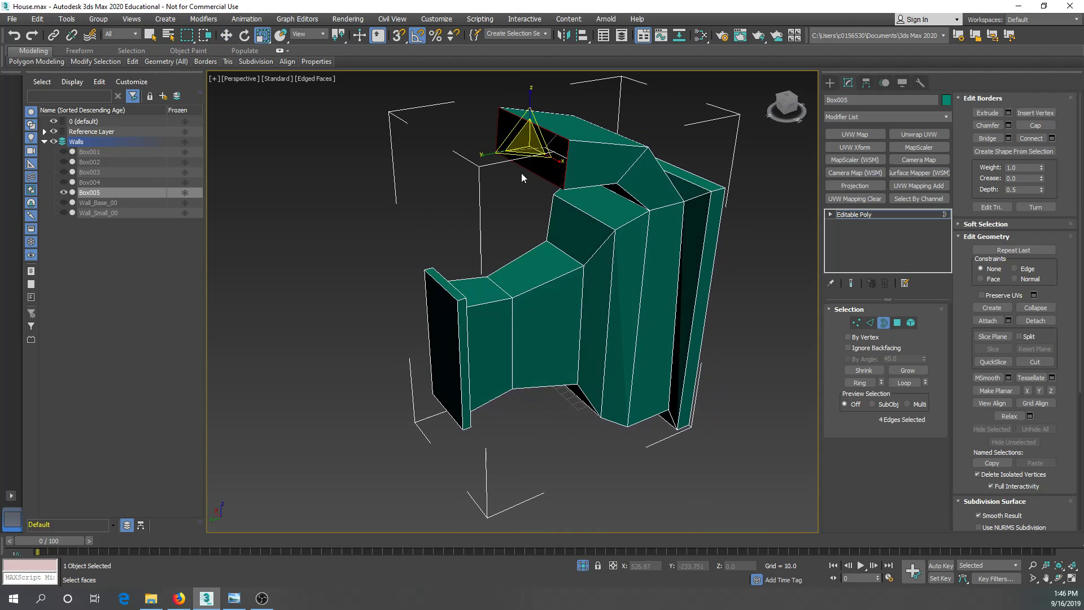
left_click_drag(553, 162, 550, 139)
middle_click_drag(551, 139, 534, 161)
key("w")
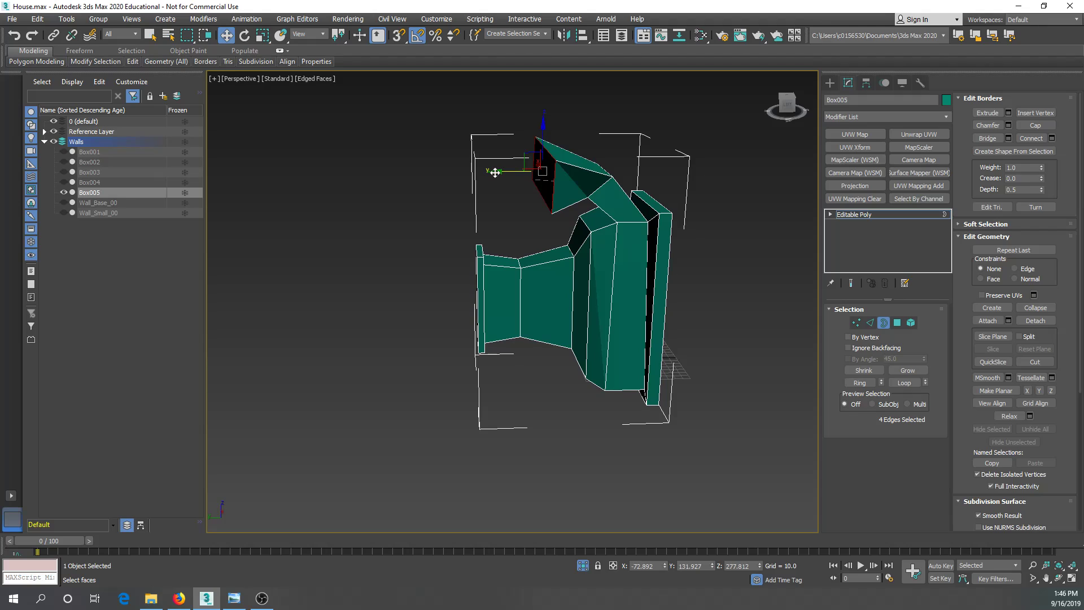
left_click_drag(439, 172, 375, 194)
middle_click_drag(375, 194, 375, 174, "alt")
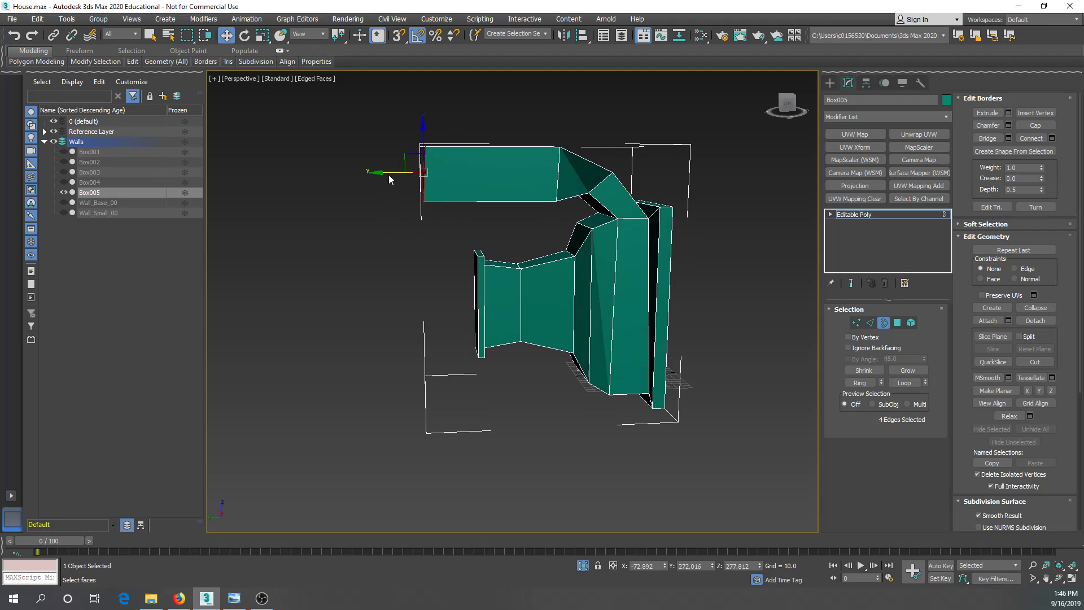
Step: Cap the open border at the end of the new arm
key("r")
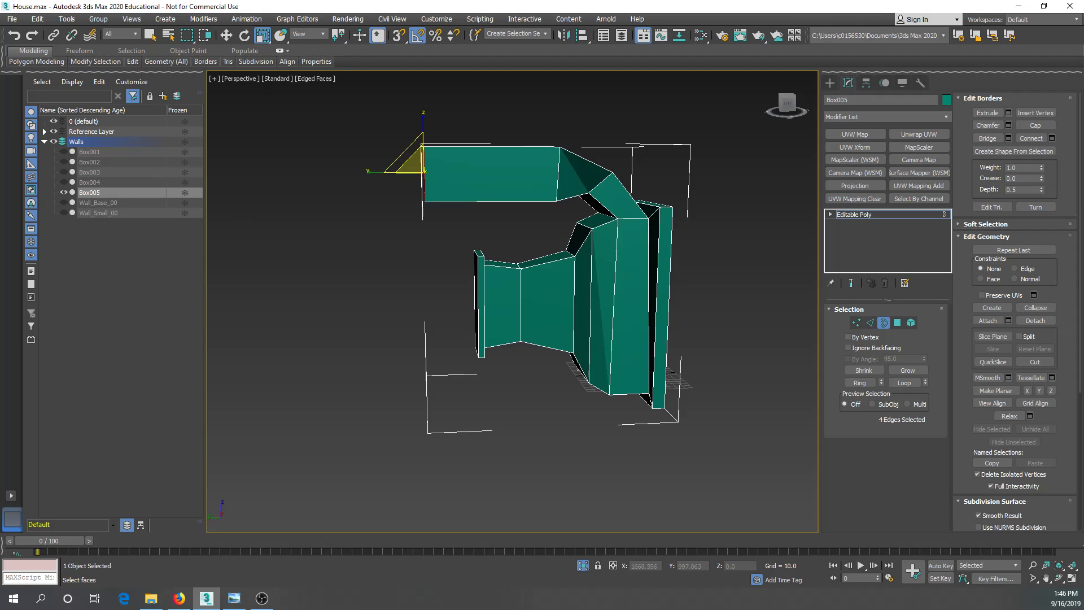
middle_click_drag(543, 283, 536, 238, "alt")
right_click(472, 221)
left_click(446, 244)
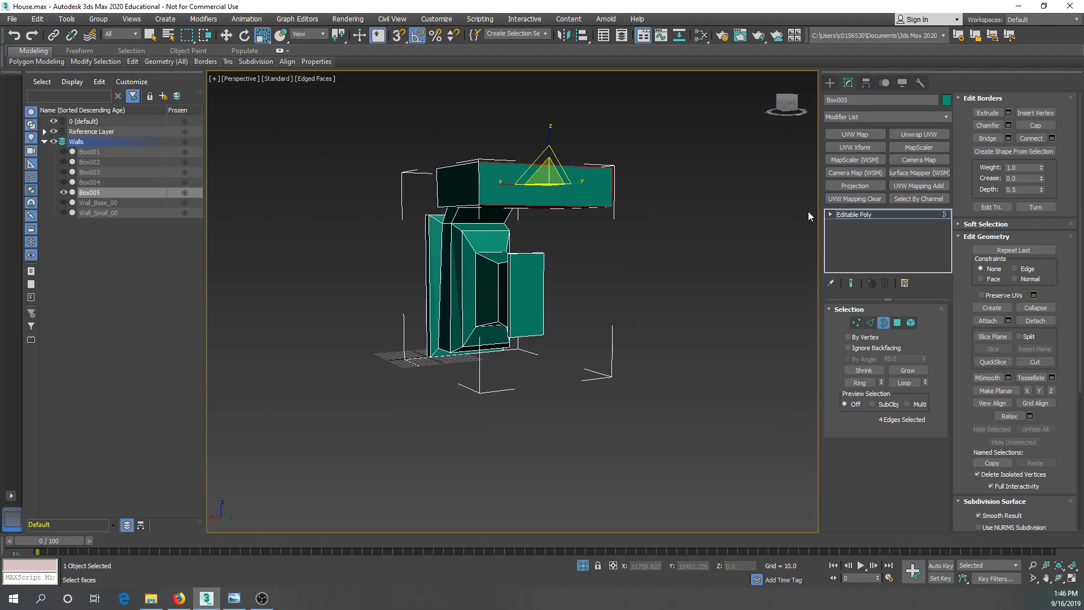
Step: Add an Unwrap UVW modifier to the capped model, open its UV editor and hide the checker background
left_click(893, 214)
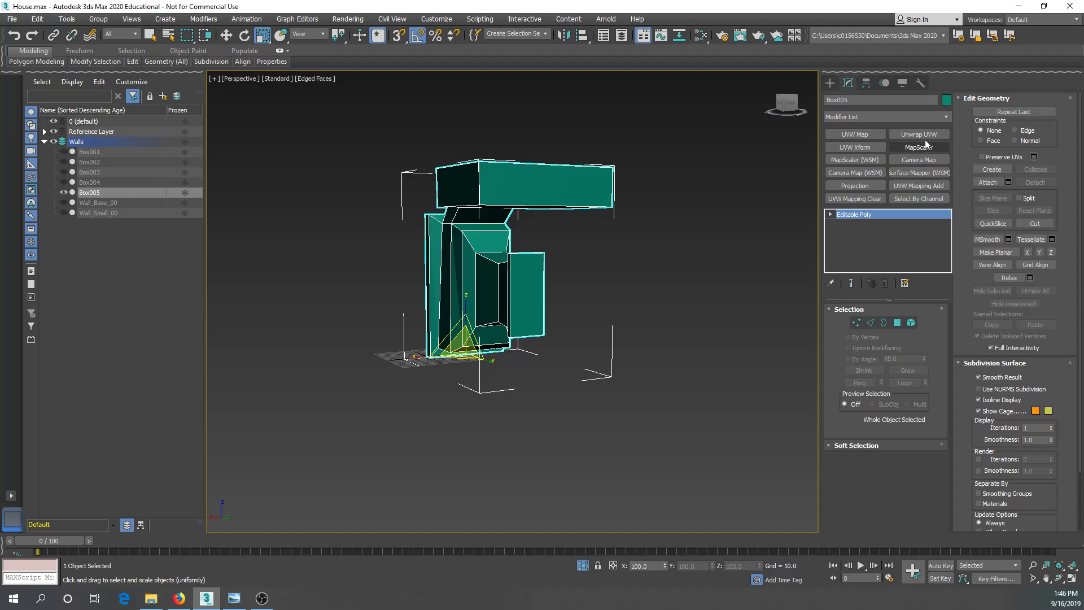
left_click(920, 136)
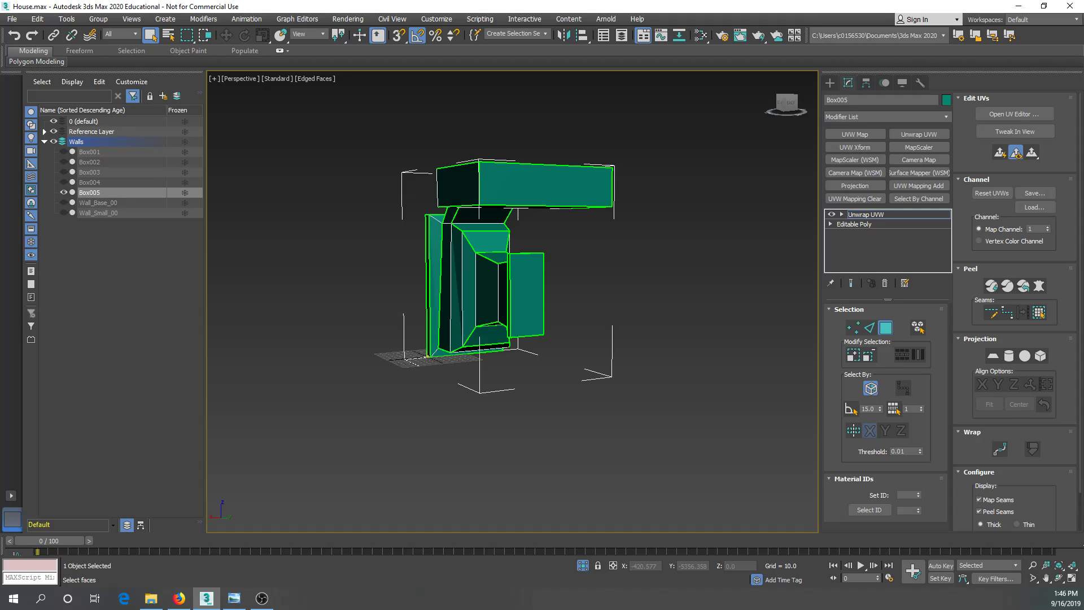
left_click(1015, 113)
left_click_drag(673, 145, 915, 116)
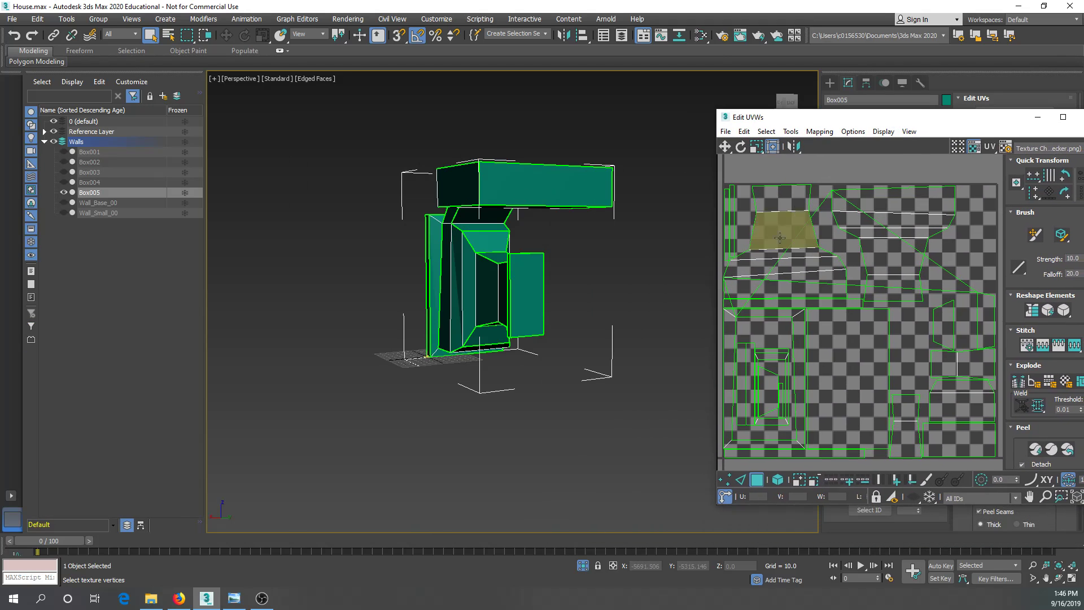
left_click(959, 147)
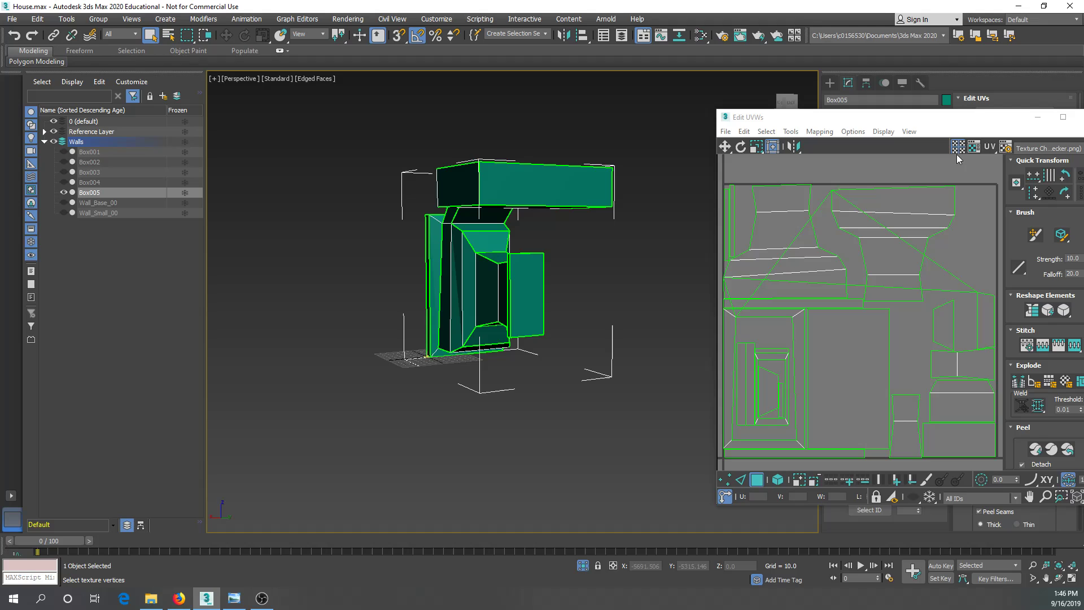
scroll(906, 196, "down", 3)
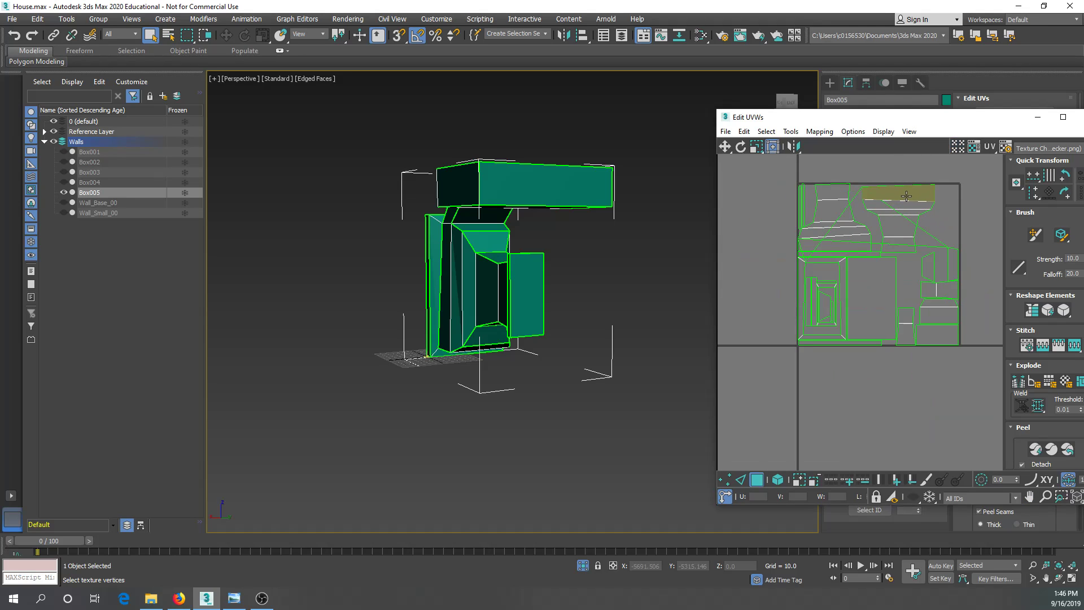
Step: Select polygons of the new arm on the model and bring up their UVs in the UV editor
middle_click_drag(406, 215, 508, 254, "alt")
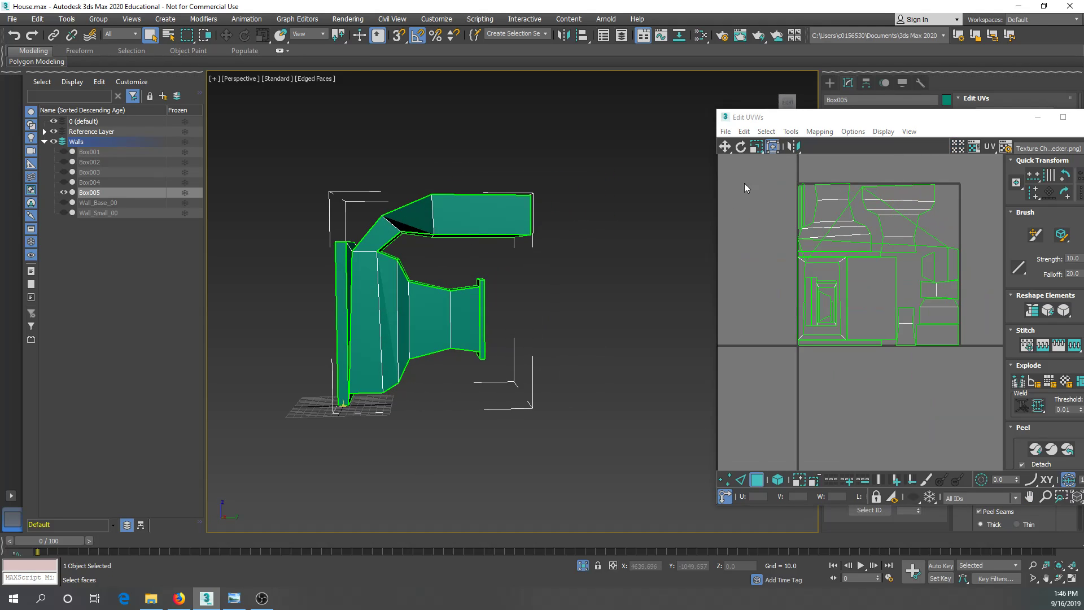
left_click_drag(884, 123, 483, 148)
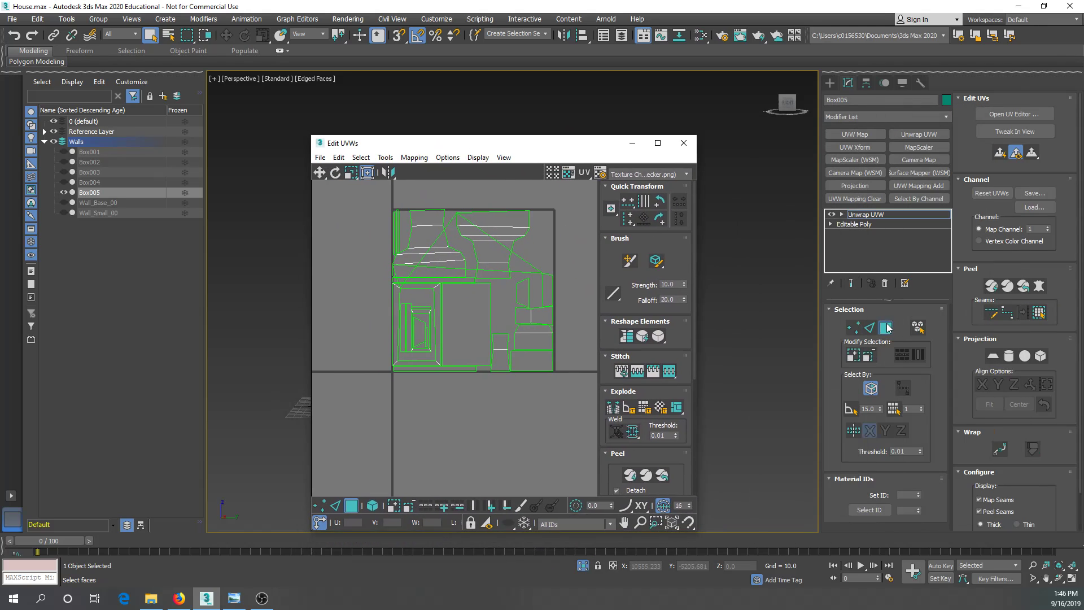
mouse_move(573, 148)
left_mouse_down()
mouse_move(785, 105)
mouse_move(603, 124)
mouse_move(582, 139)
left_mouse_up()
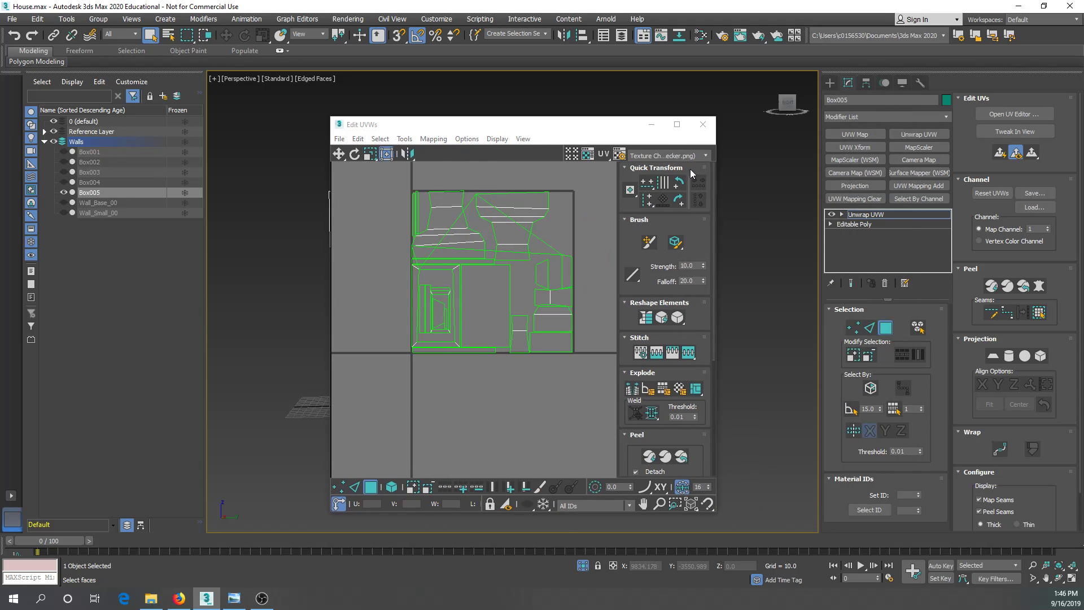
left_click(651, 124)
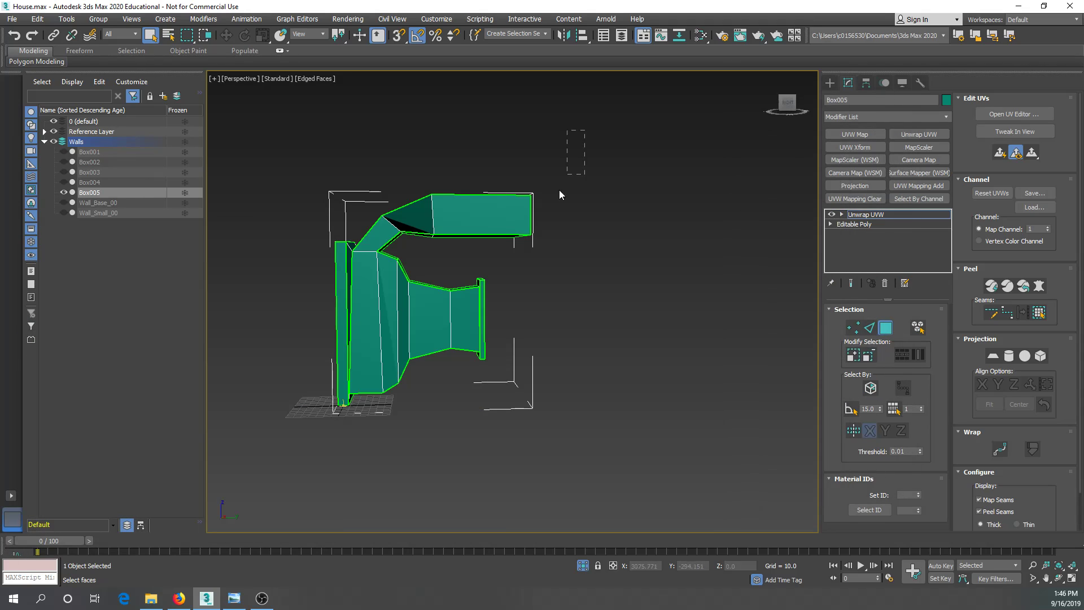
left_click(382, 249)
middle_click_drag(382, 249, 395, 266, "alt")
left_click(1000, 115)
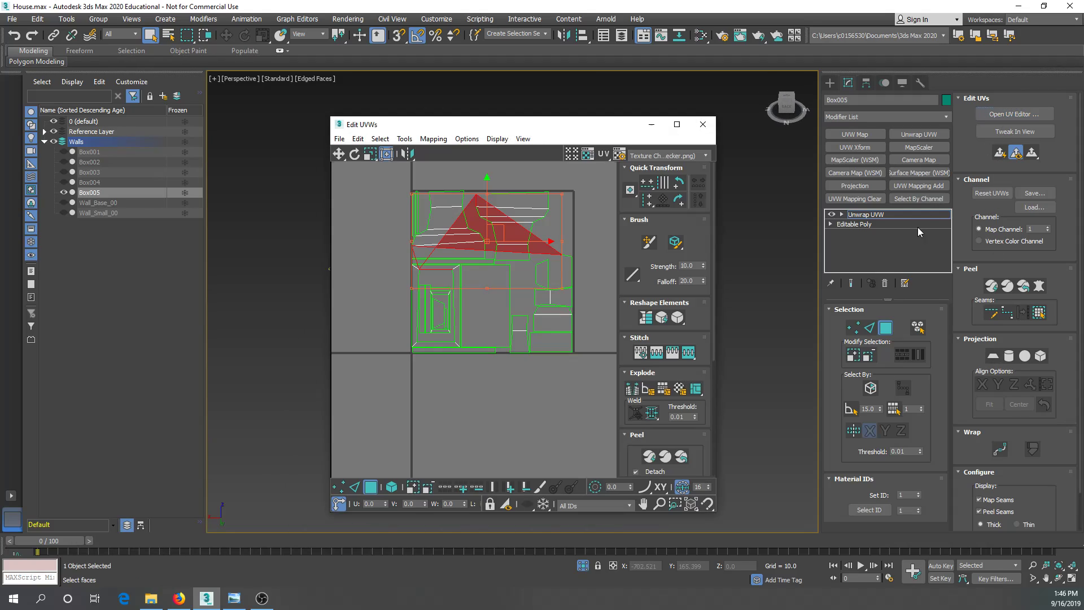
Step: Apply Flatten Mapping to the new arm's selected UV polygons
scroll(521, 288, "down", 3)
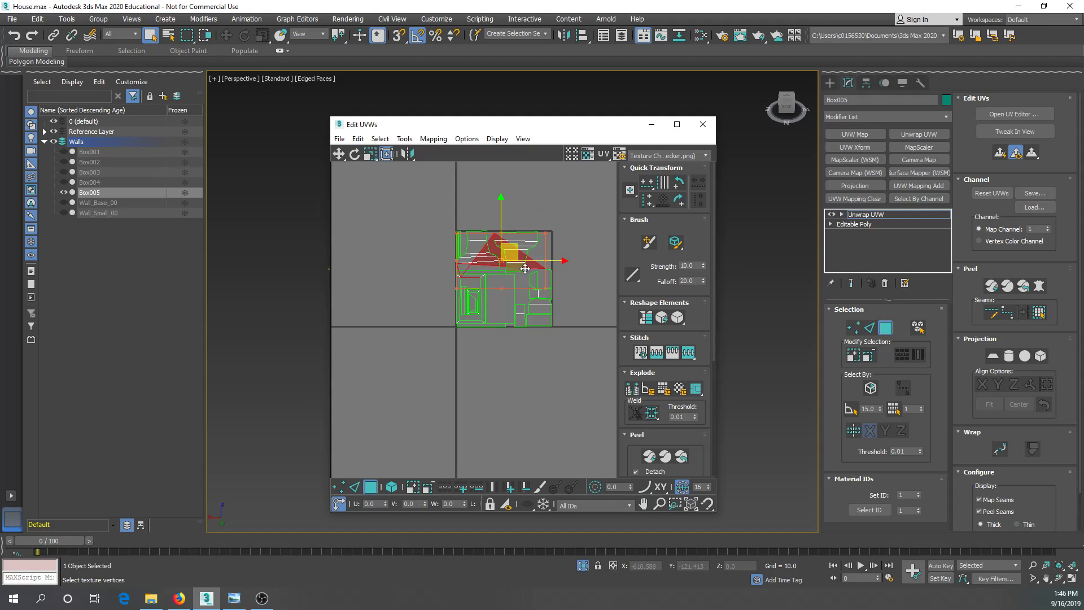
left_click(432, 140)
left_click(447, 150)
left_click(158, 92)
left_click(482, 291)
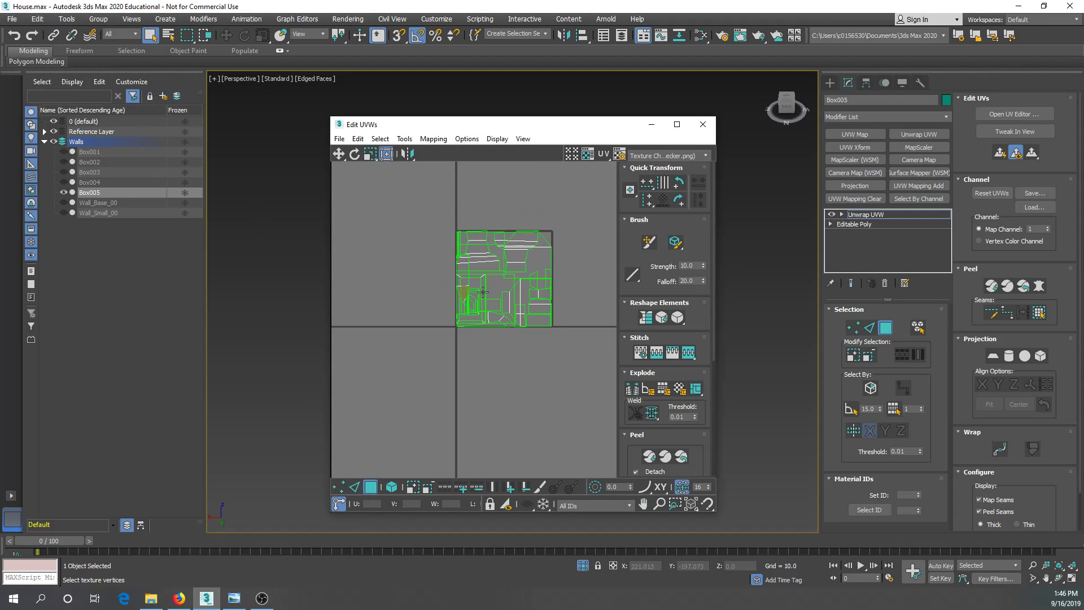
Step: Select all UV polygons and pack them into the texture square with Rescale on and padding 0.02
key("ctrl+a")
left_click_drag(625, 458, 625, 257)
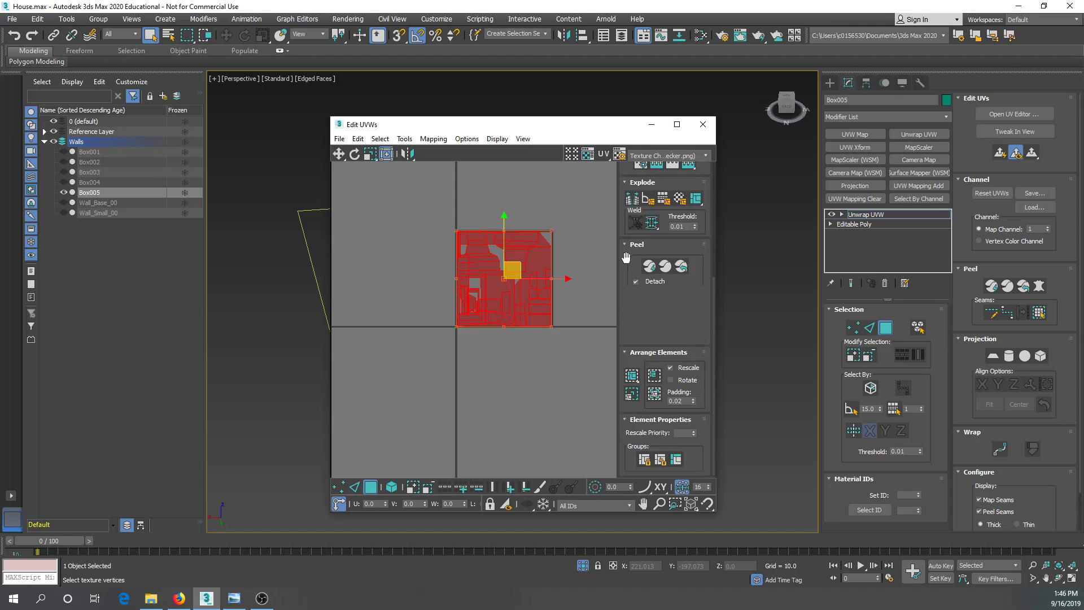
left_click(630, 376)
left_click(540, 373)
scroll(494, 277, "up", 3)
middle_click_drag(501, 277, 476, 290)
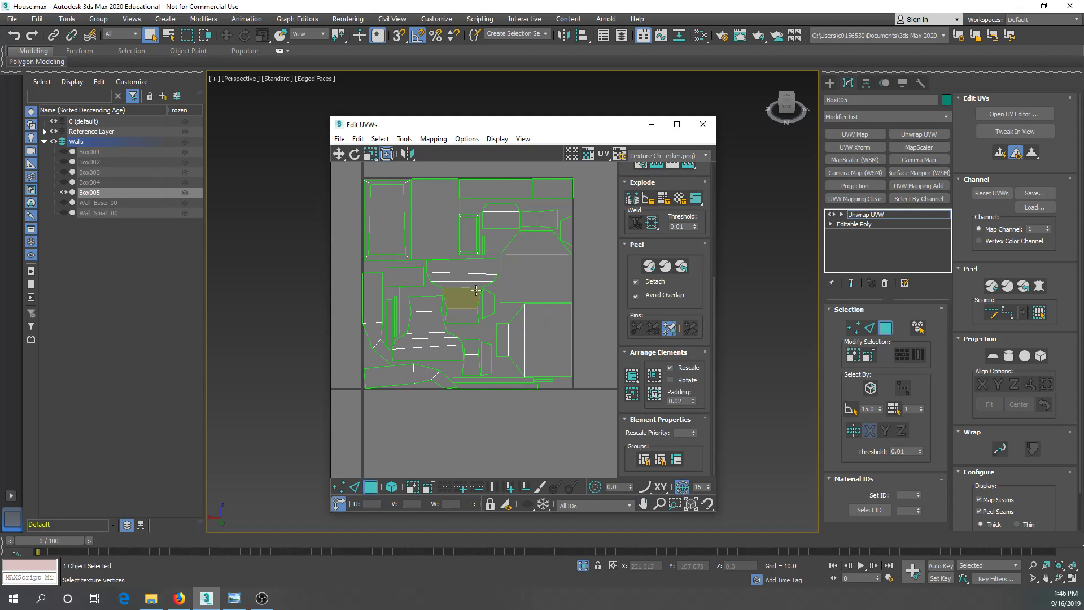
Step: Stitch the two long, narrow UV strips to the opposite edges of the large rectangular UV piece
scroll(506, 383, "up", 4)
key("2")
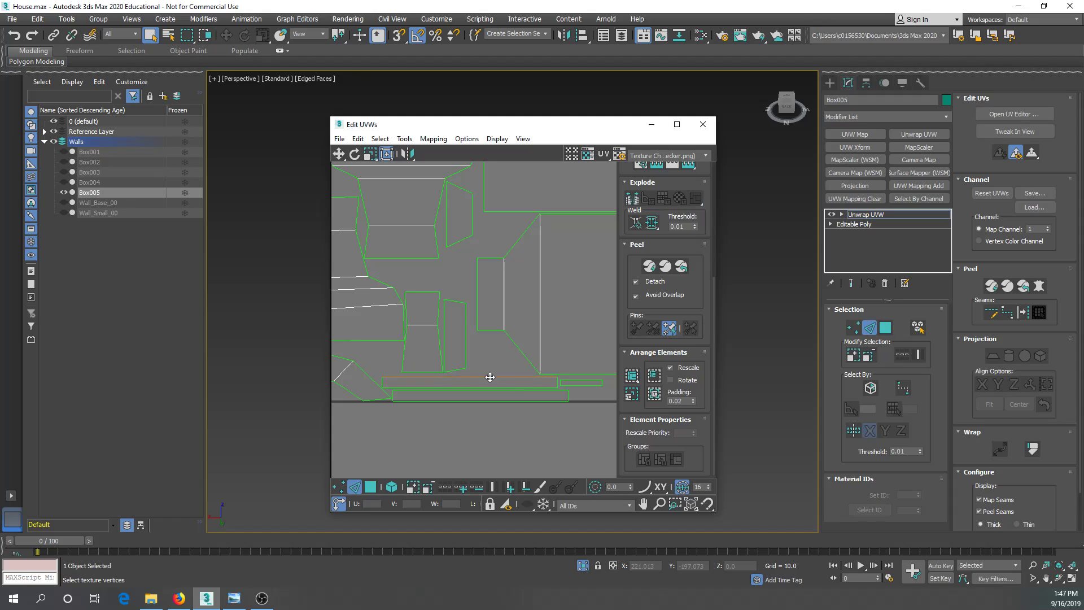
right_click(490, 377)
left_click(467, 419)
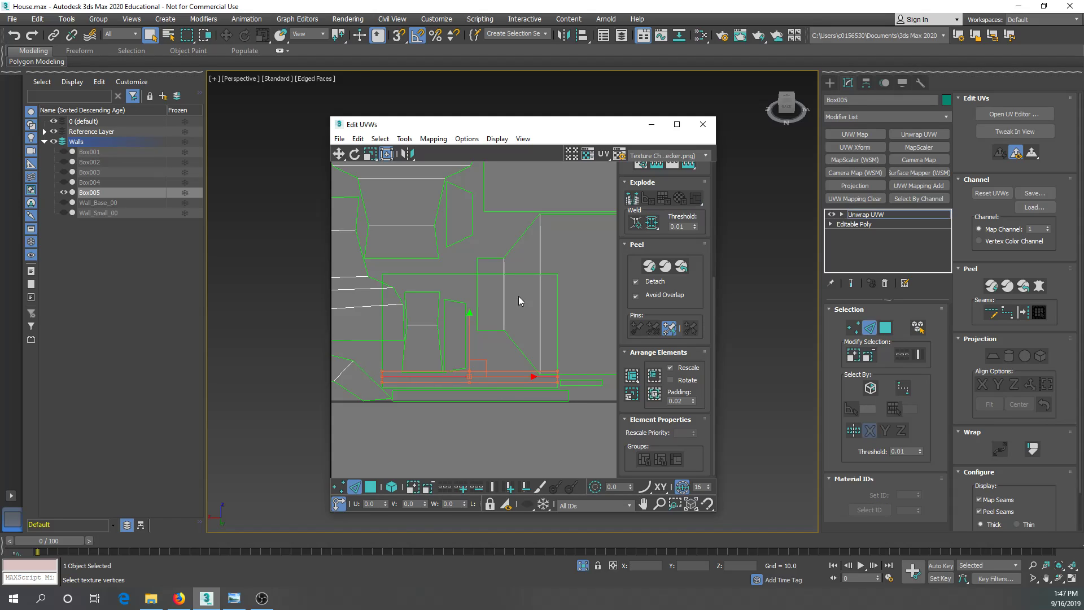
right_click(458, 279)
left_click(524, 358)
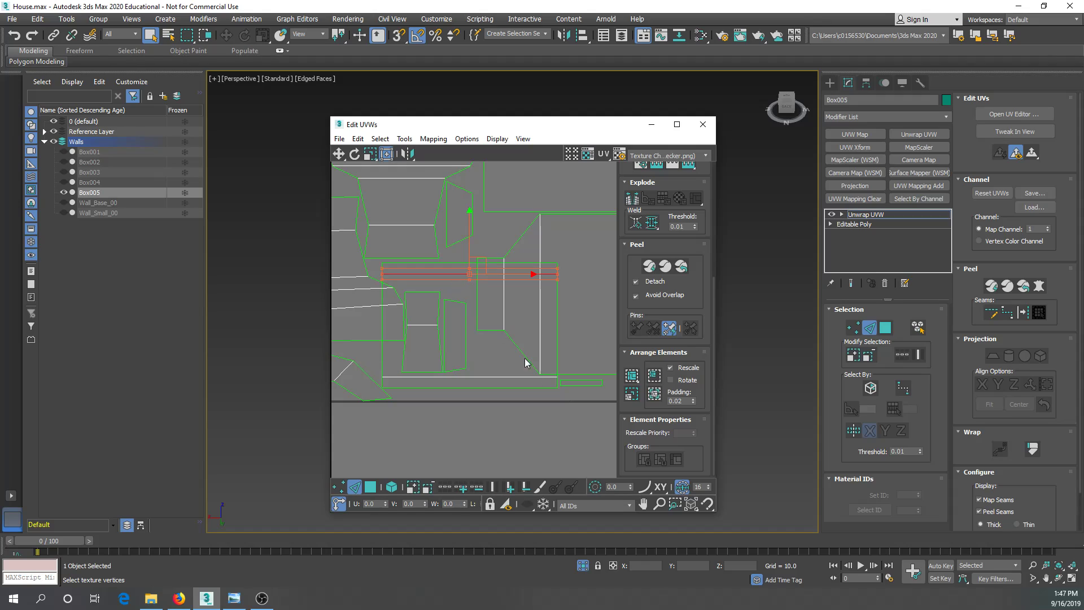
Step: Stitch the short UV strip to the small rectangular frame piece and select the frame's opposite edge for stitching
left_click(580, 382)
right_click(582, 384)
left_click(554, 383)
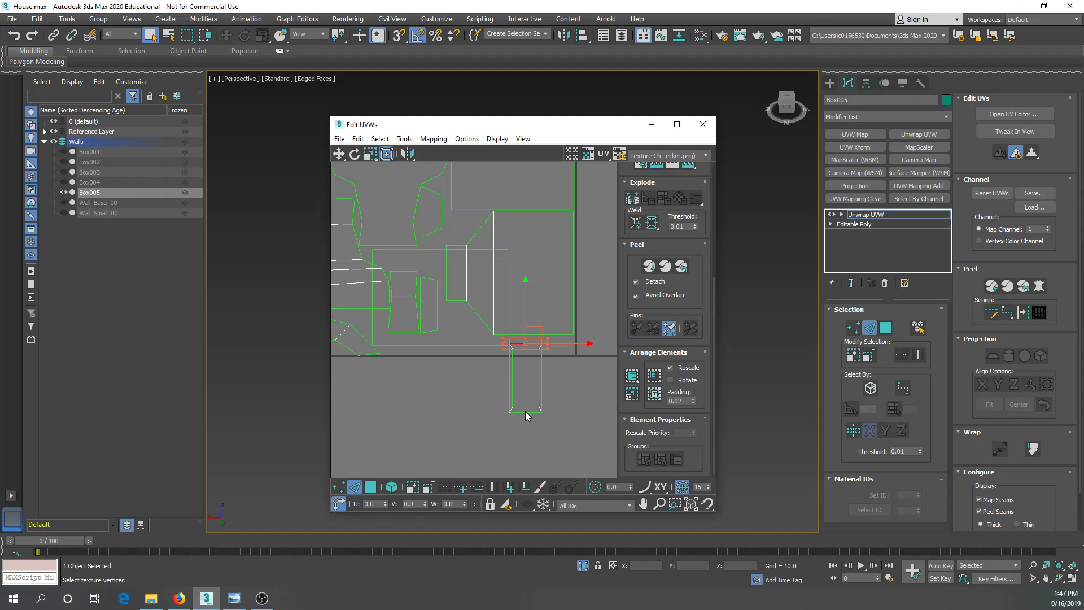
left_click(526, 412)
scroll(508, 380, "up", 1)
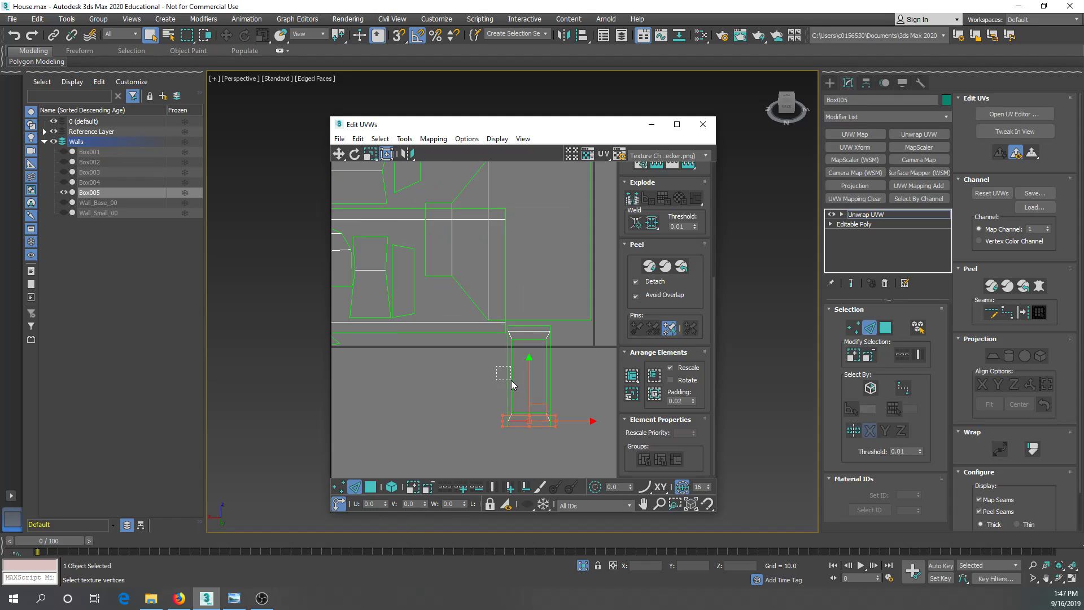
Step: Stitch the remaining side strips to the long edges of the small rectangular UV piece
left_click(510, 379)
right_click(496, 375)
left_click(460, 416)
left_click(549, 368)
right_click(553, 373)
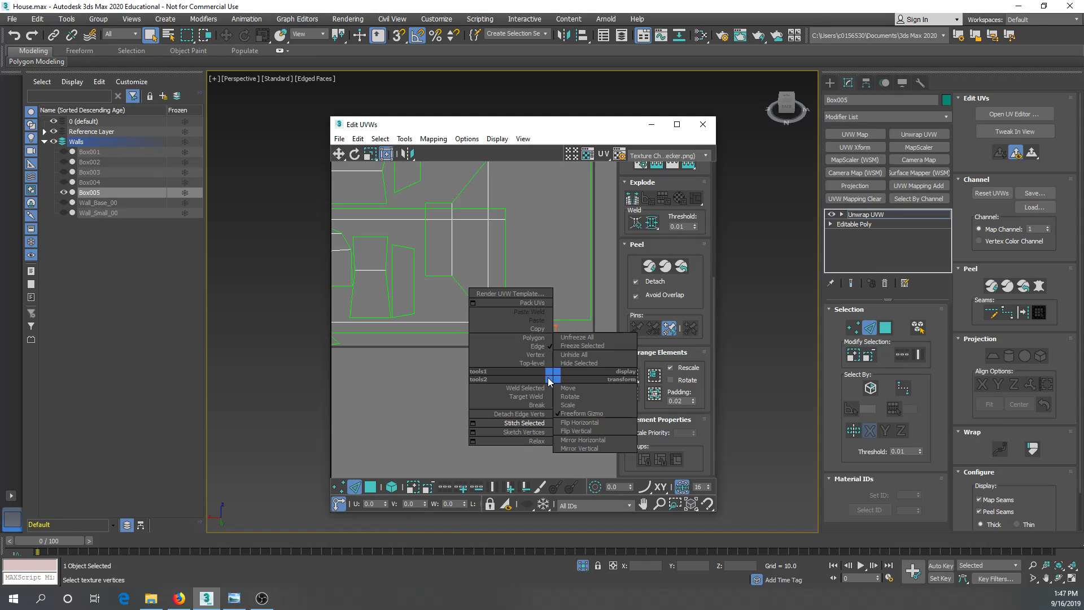
left_click(550, 386)
scroll(551, 386, "down", 2)
left_click(519, 382)
scroll(519, 380, "up", 1)
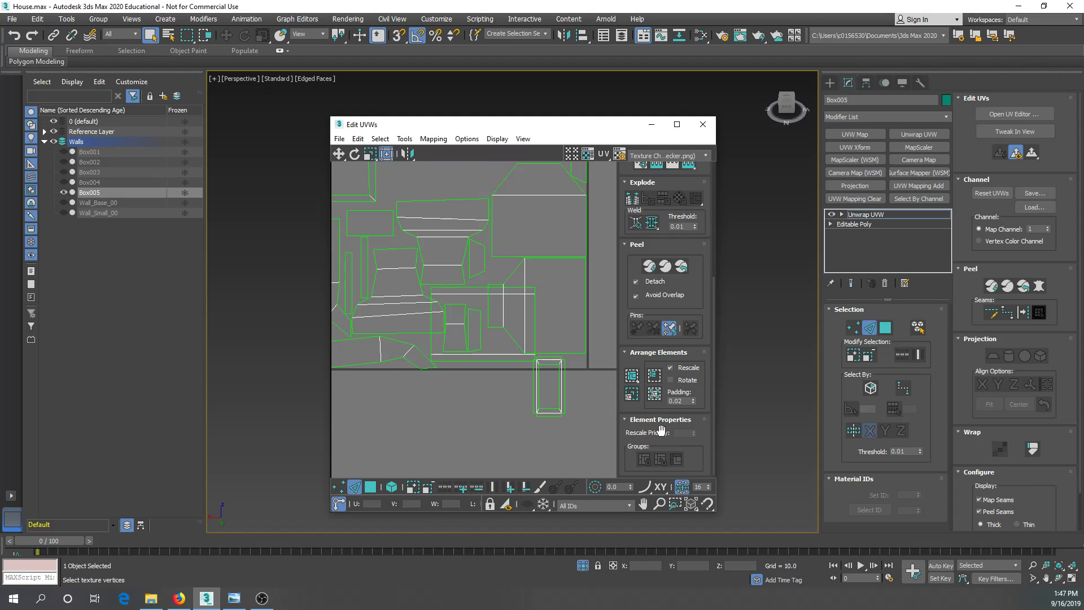
Step: Pack the stitched UV pieces back into the texture square and check the resulting layout
left_click(633, 378)
scroll(521, 367, "down", 3)
scroll(477, 312, "up", 3)
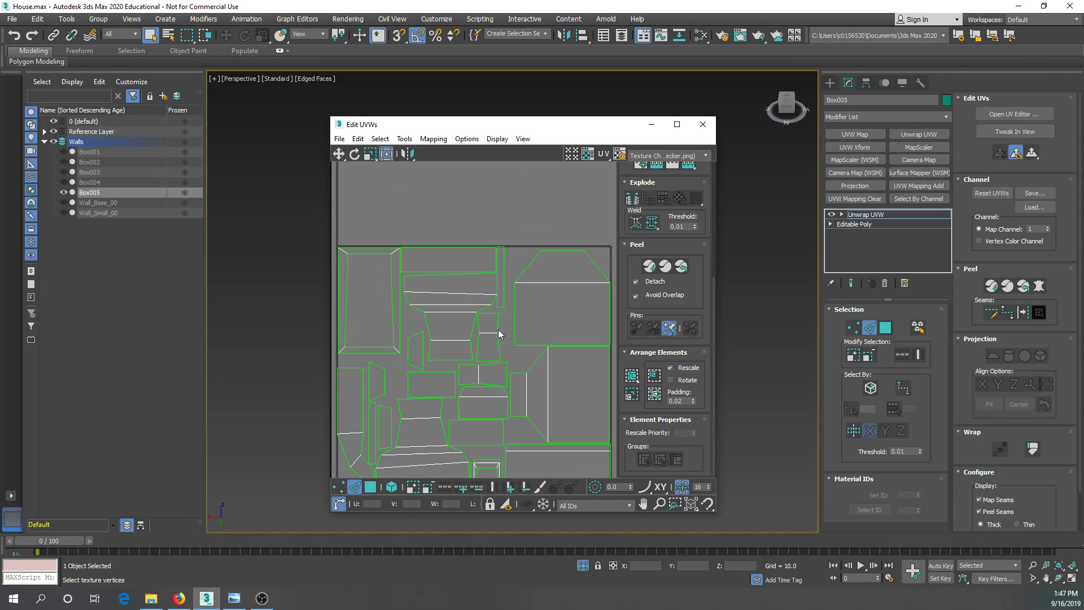
middle_click_drag(408, 367, 446, 302)
middle_click_drag(501, 337, 472, 337)
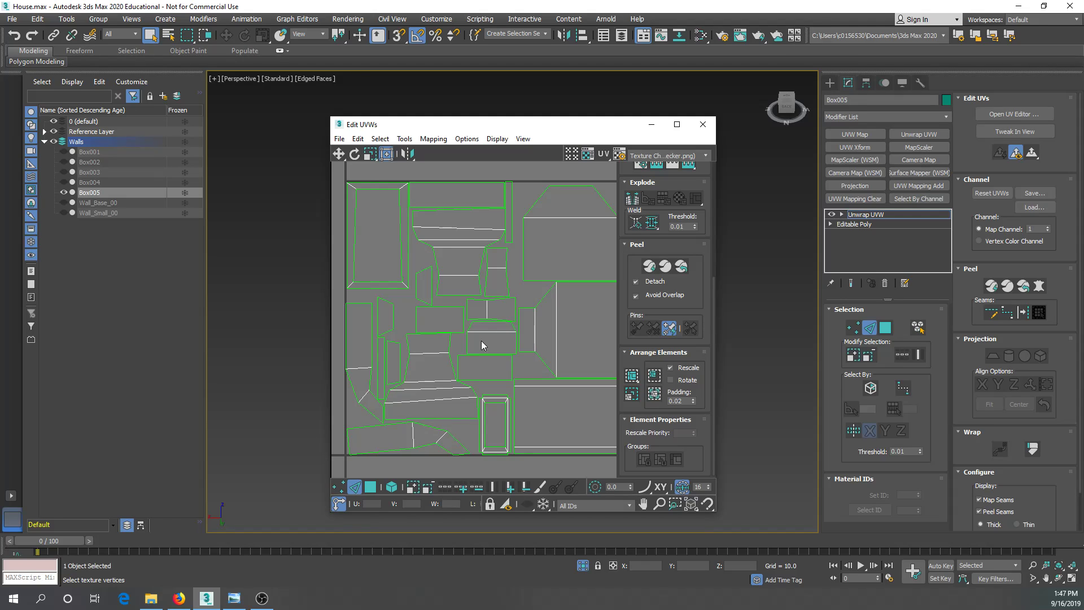
scroll(482, 341, "down", 2)
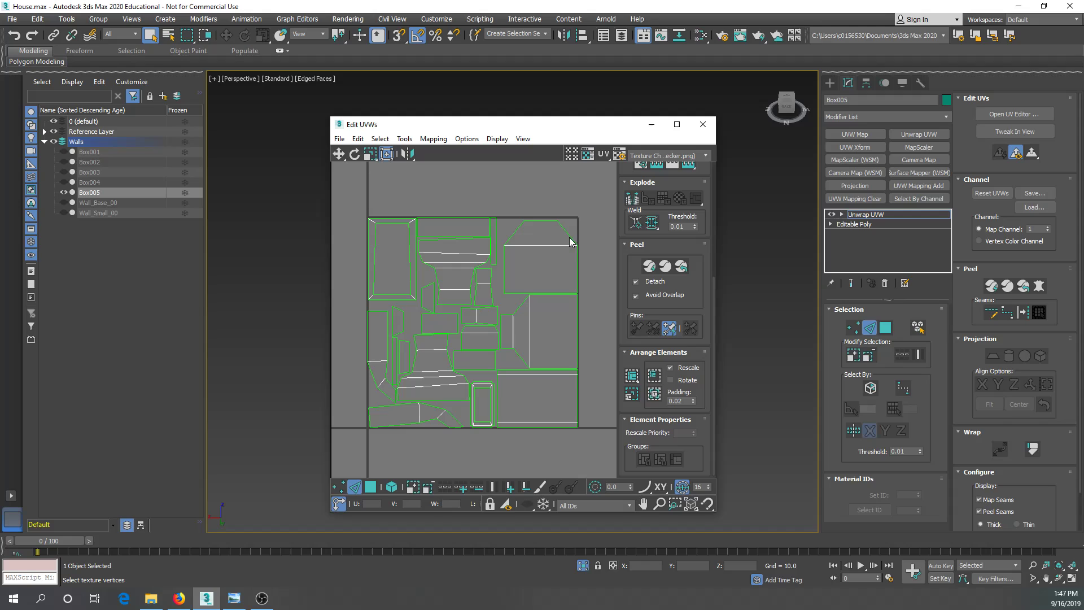
Step: Close the UV editor and convert the unwrapped model to an Editable Poly
left_click(703, 124)
right_click(377, 263)
mouse_move(474, 381)
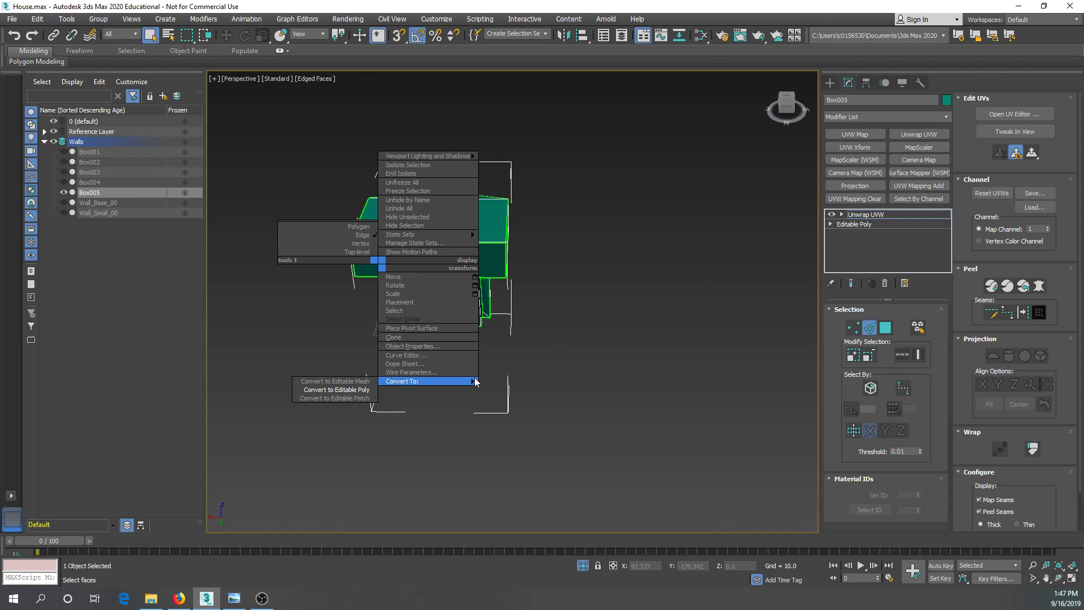
left_click(350, 389)
middle_click_drag(372, 377, 496, 358, "alt")
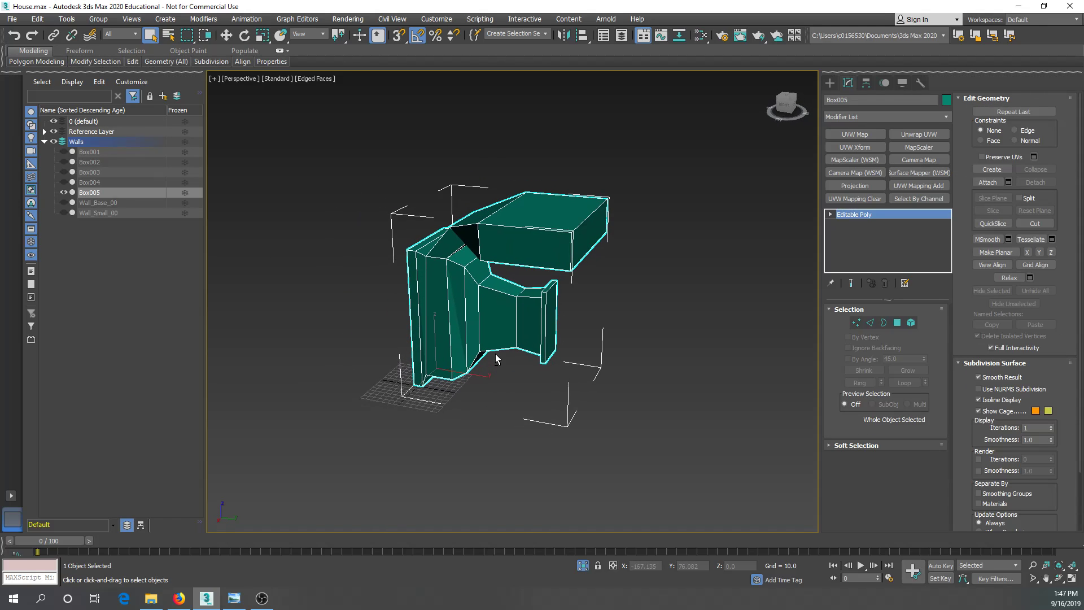